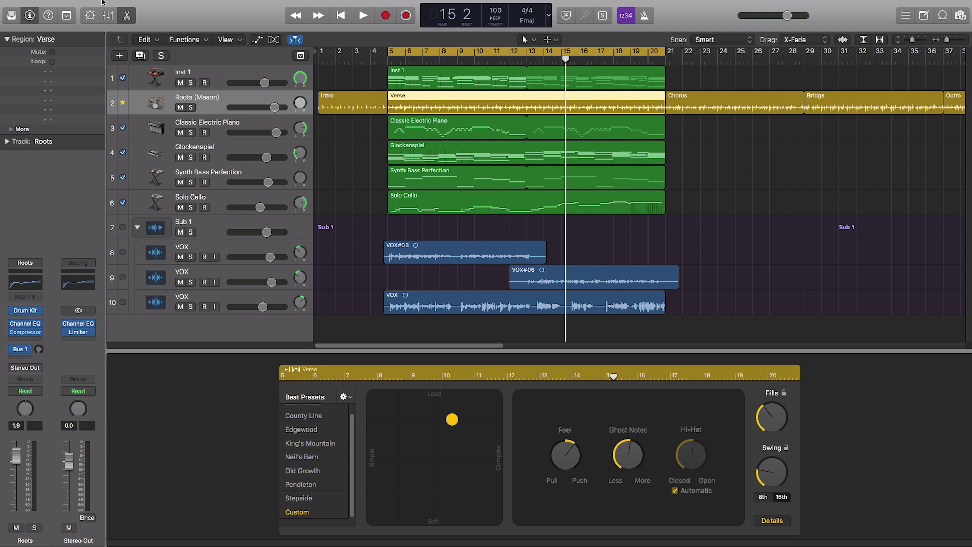
Step: Open the Audio preferences, which show the device settings with a 1024-sample buffer
click(81, 3)
mouse_move(46, 4)
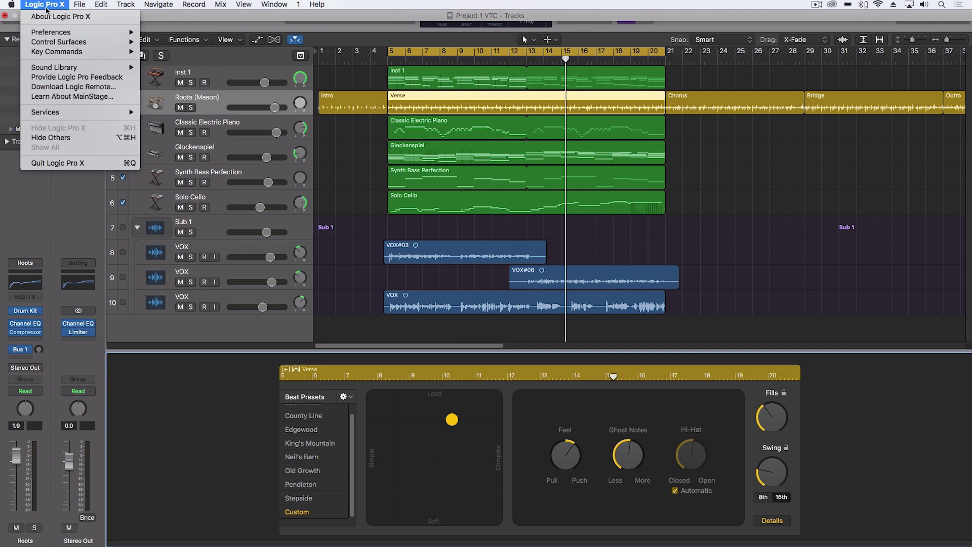
mouse_move(50, 33)
click(180, 43)
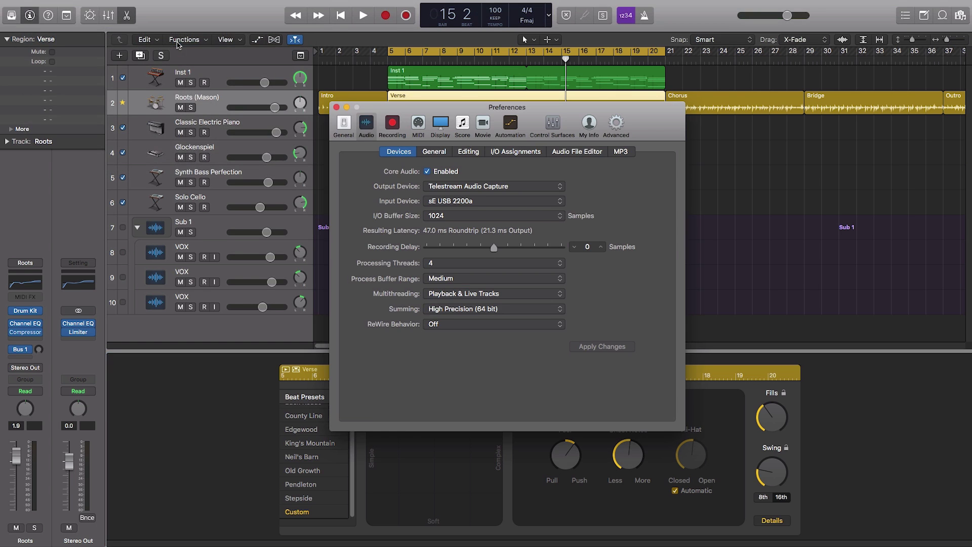
Step: Keep sE USB 2200a selected as the audio input device
click(482, 202)
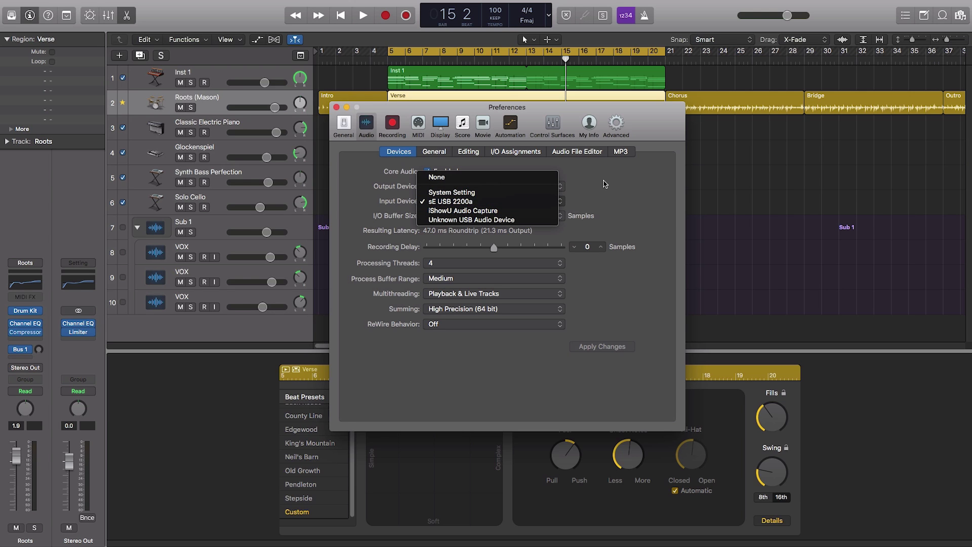
click(575, 155)
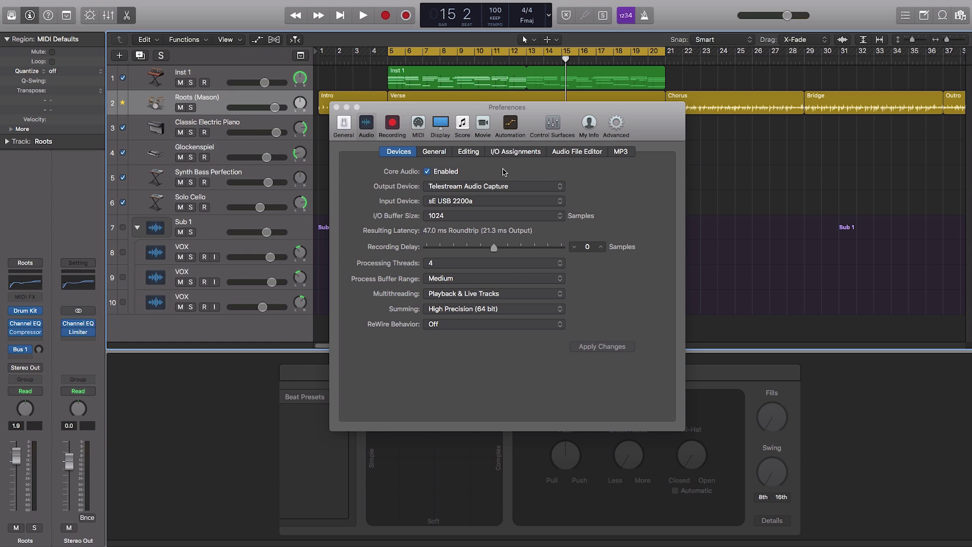
click(486, 202)
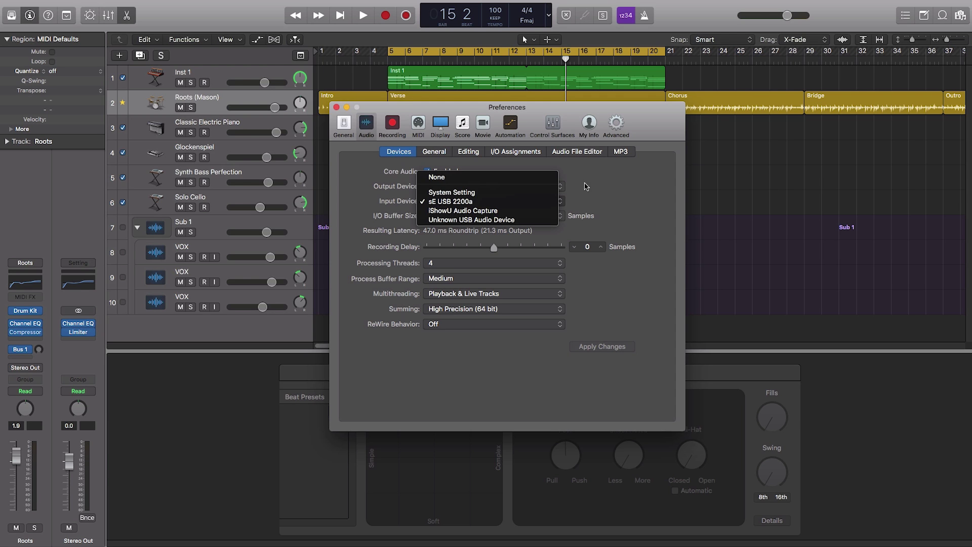
click(544, 185)
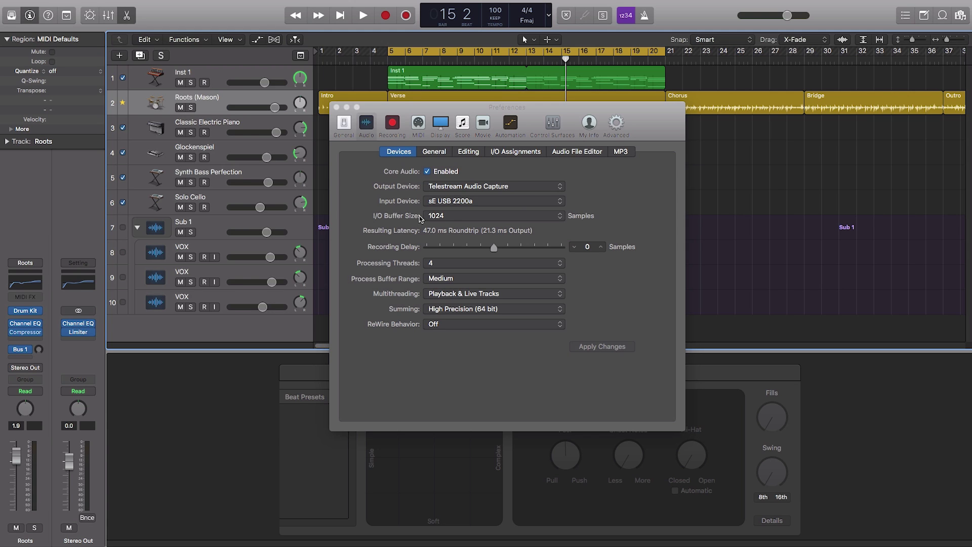
click(452, 216)
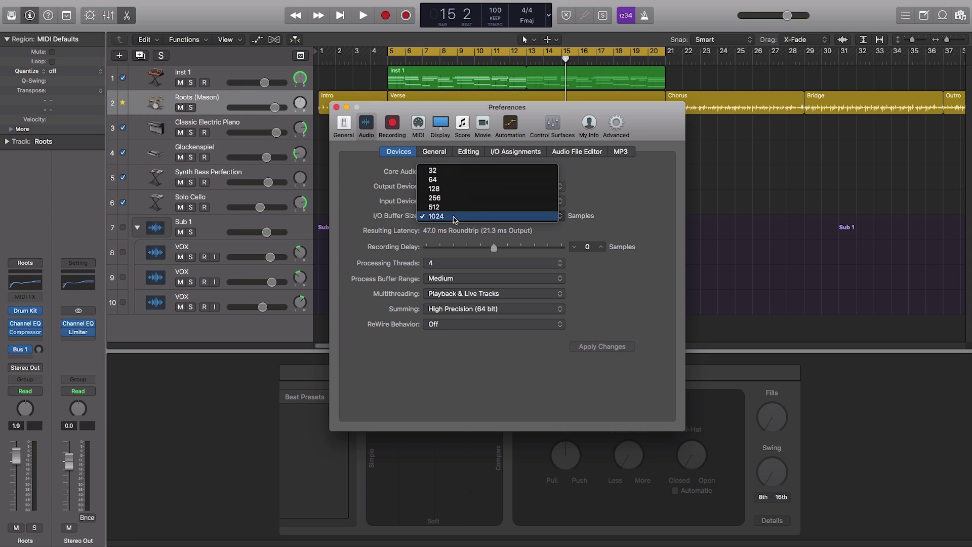
click(549, 215)
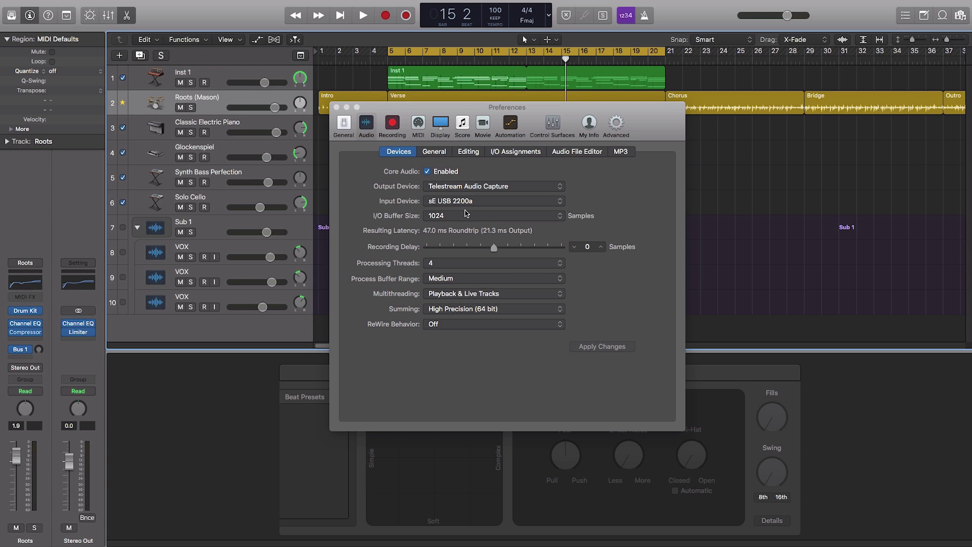
click(452, 217)
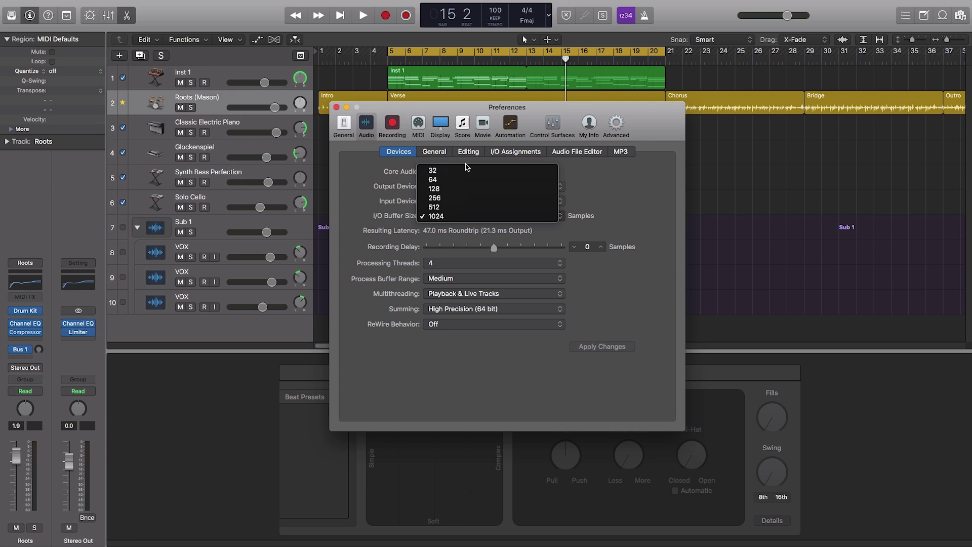
click(603, 175)
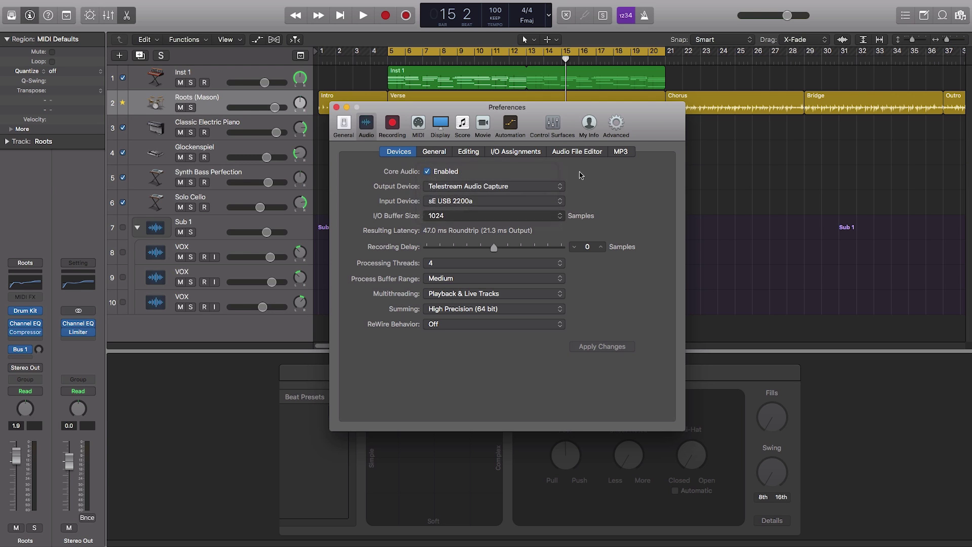
click(444, 217)
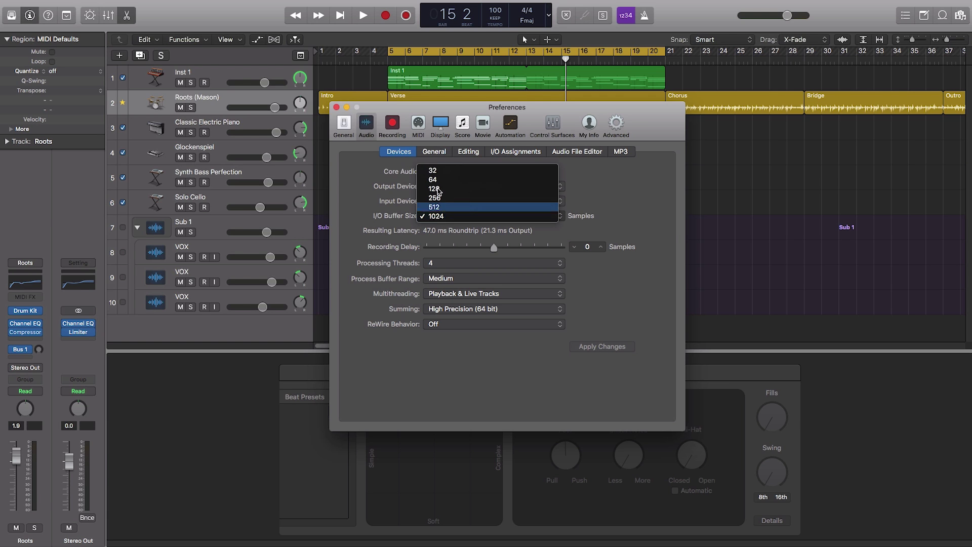
click(647, 213)
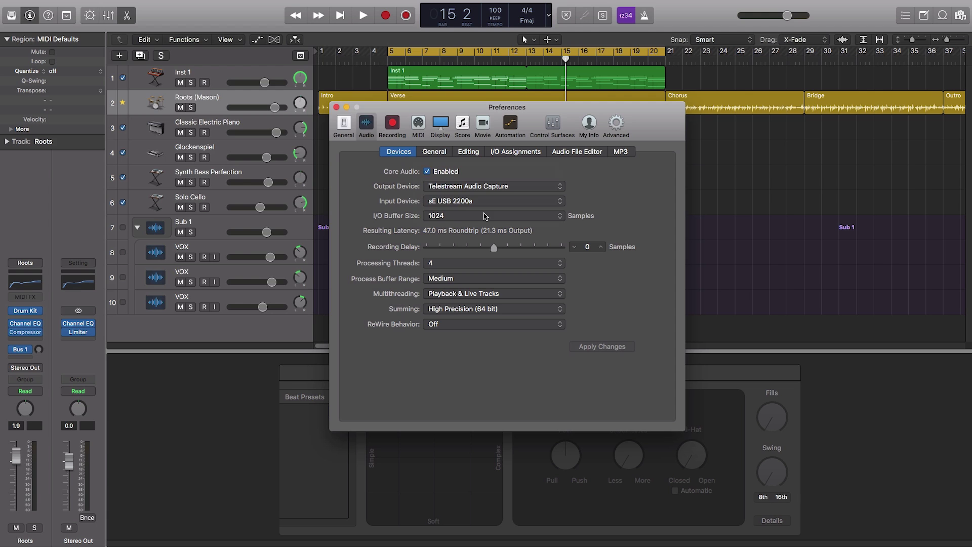
click(462, 217)
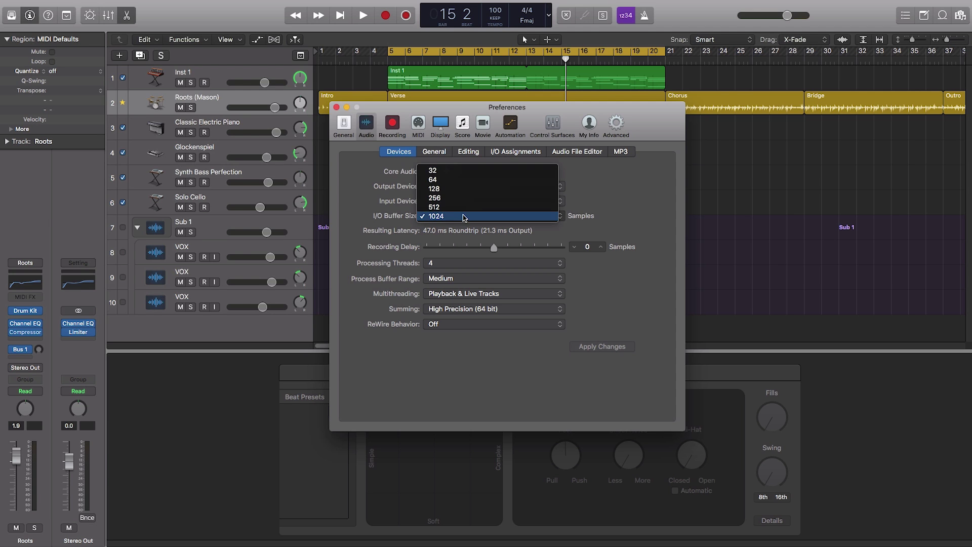
click(642, 181)
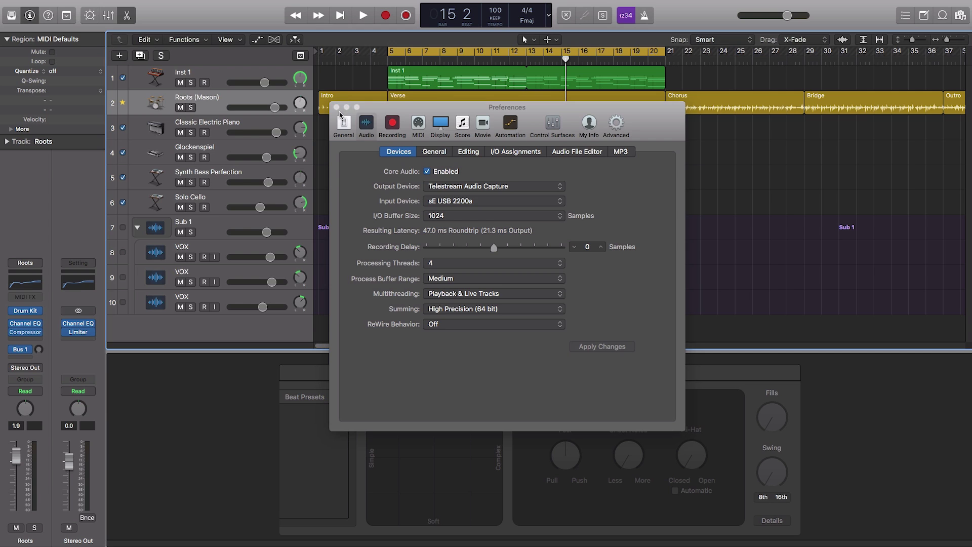
Step: Show the Recording preferences and keep AIFF as the file type with 24-Bit Recording on
click(393, 124)
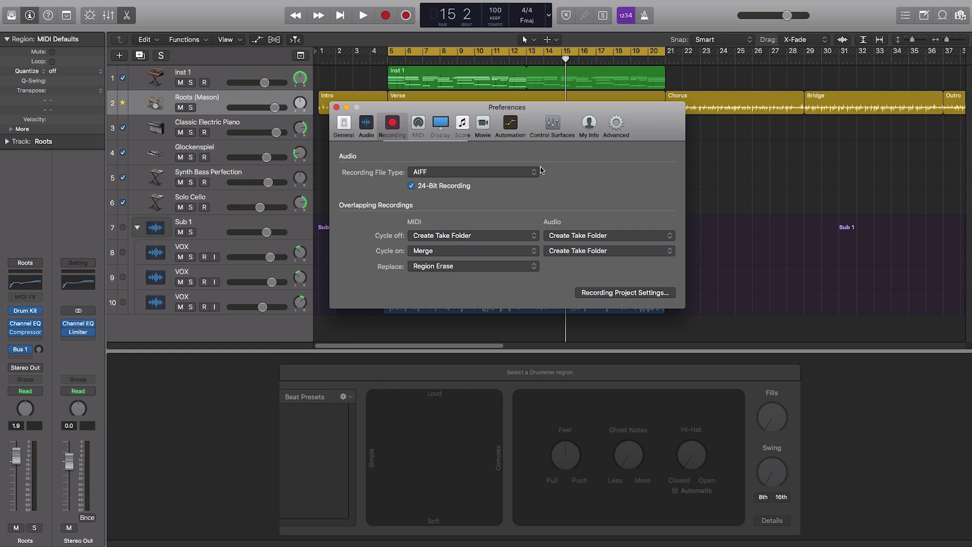
click(443, 176)
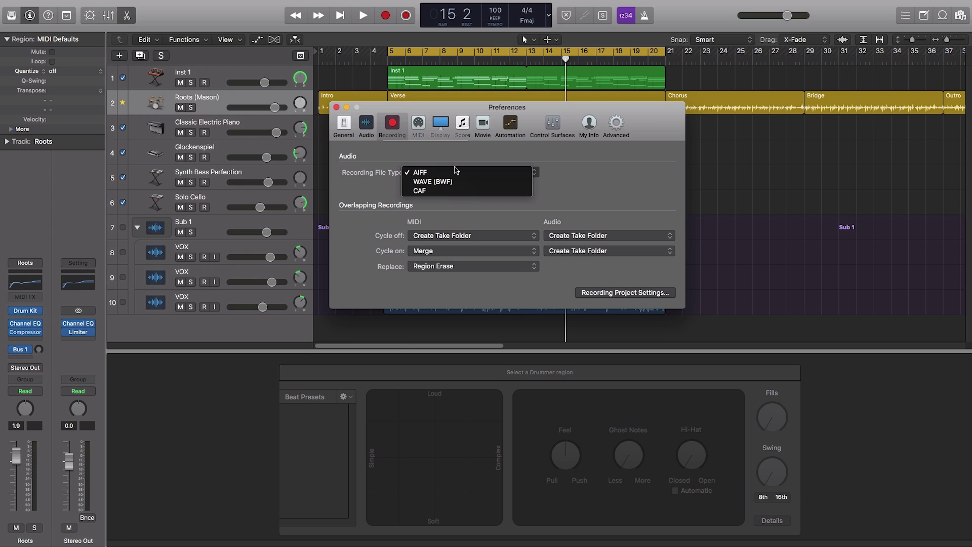
click(518, 175)
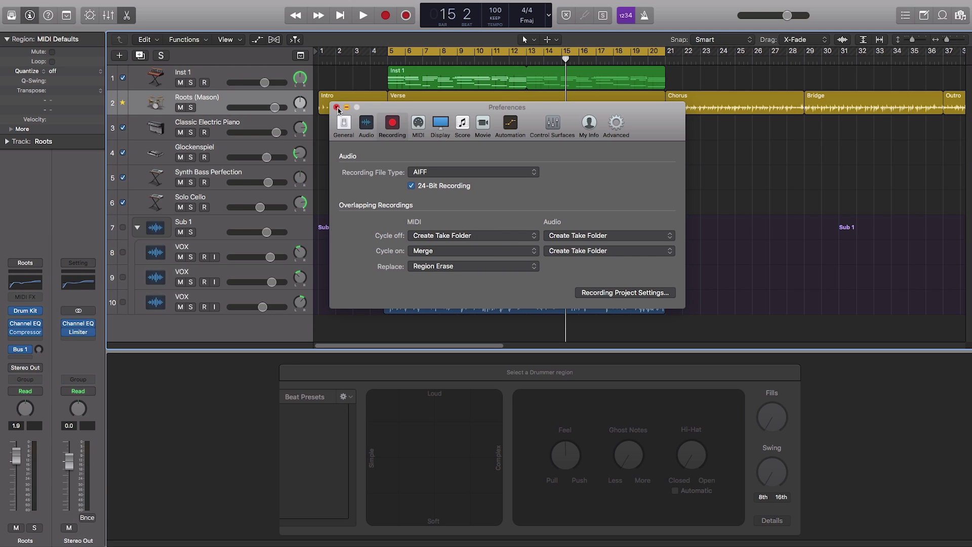
Step: Close Preferences, hide the Drummer editor, and play back part of the arrangement
click(337, 107)
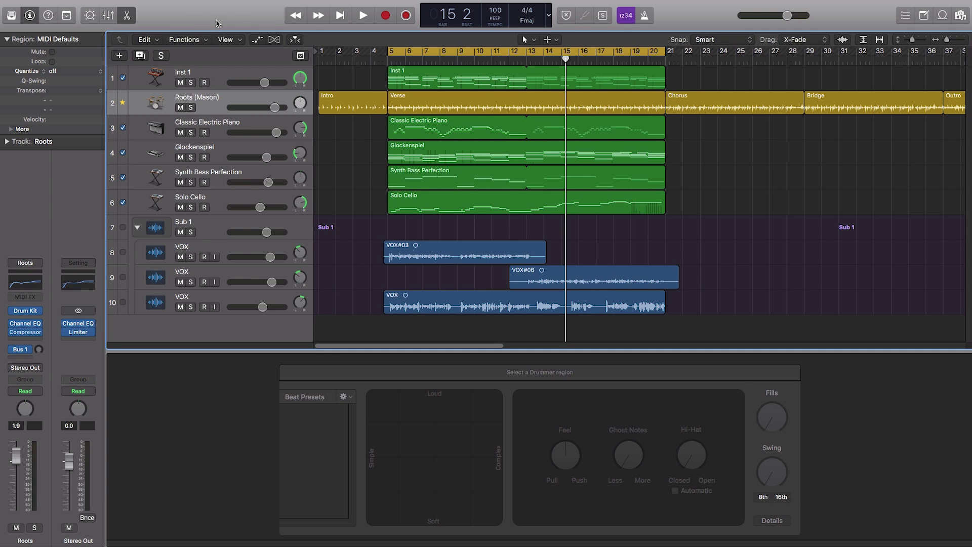
click(124, 16)
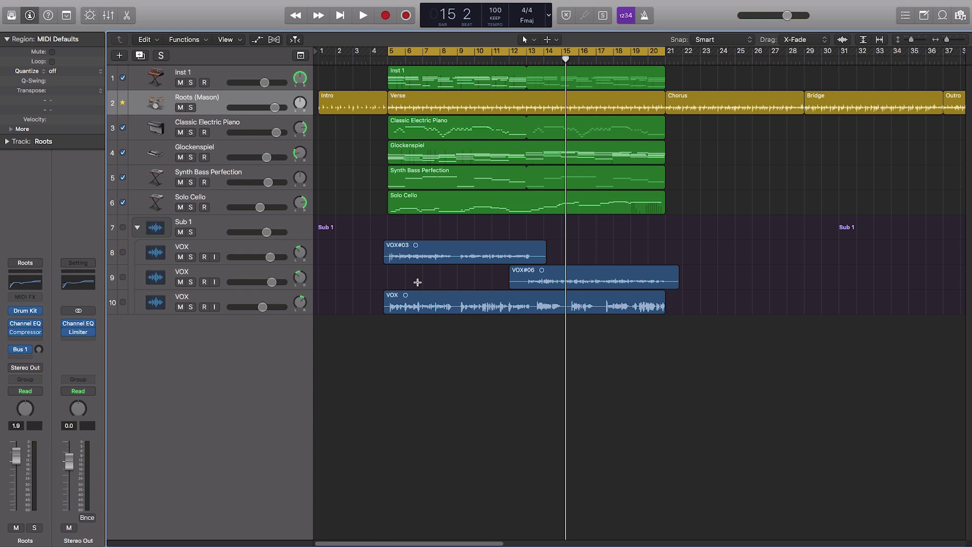
key(space)
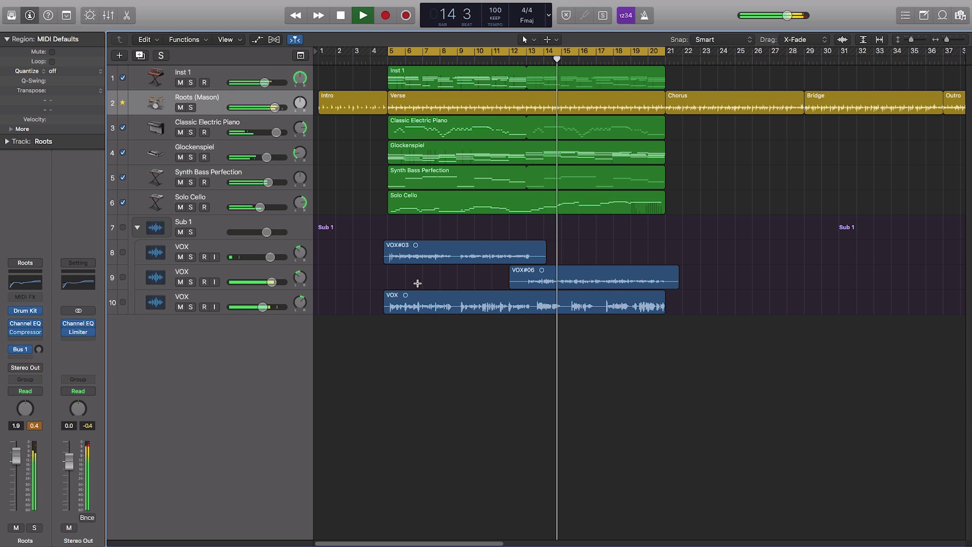
key(space)
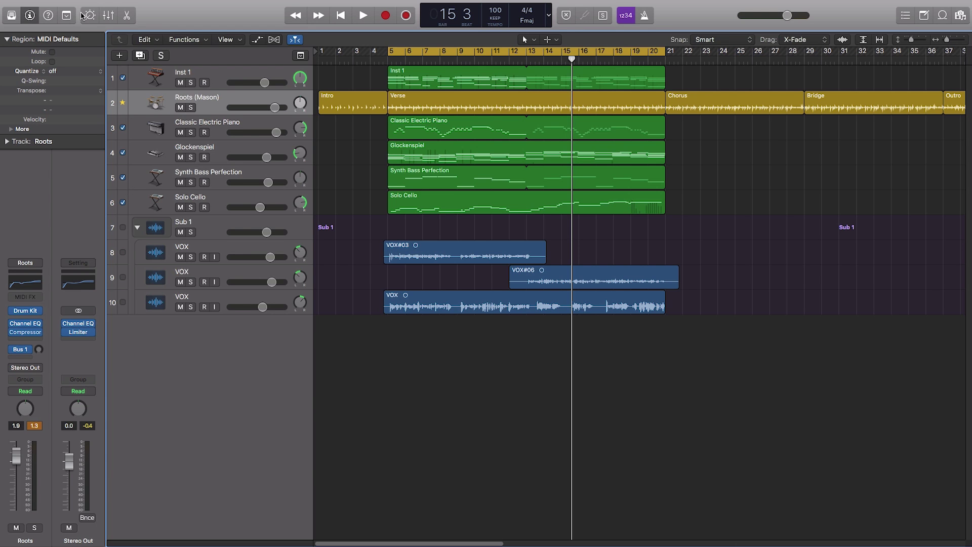
Step: Create a new audio track, Audio 4, from the Track menu
mouse_move(156, 3)
click(126, 4)
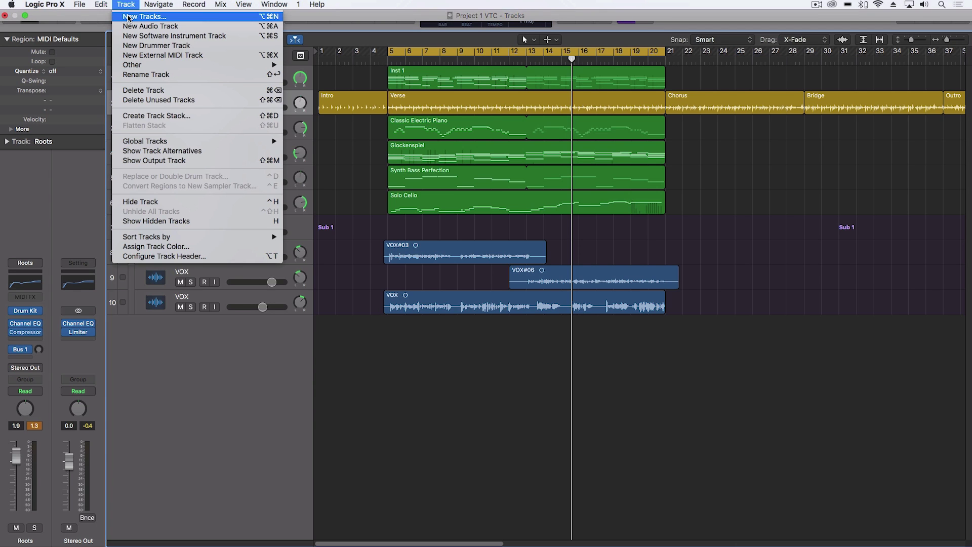
click(131, 26)
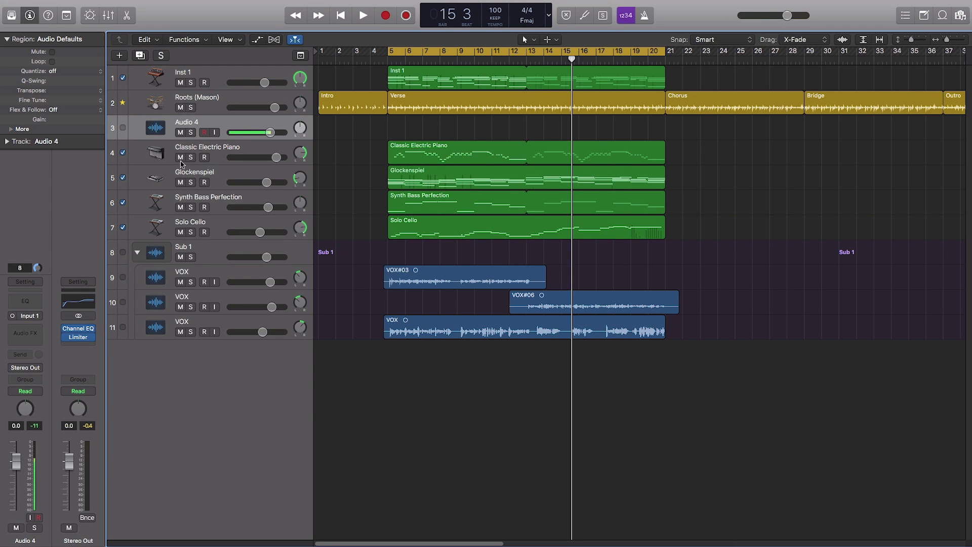
Step: Move Audio 4 below the three VOX tracks and rename it New VOX
drag(197, 124, 232, 364)
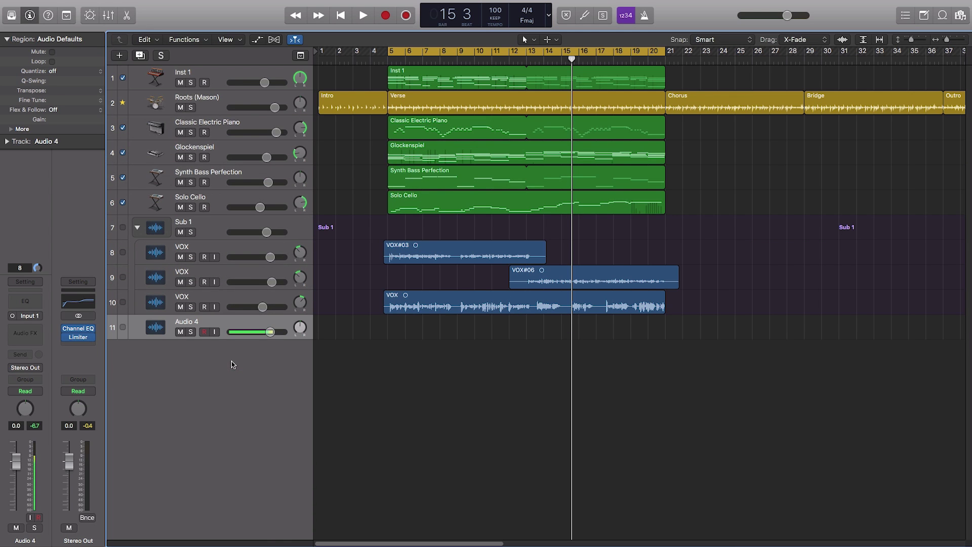
double_click(190, 323)
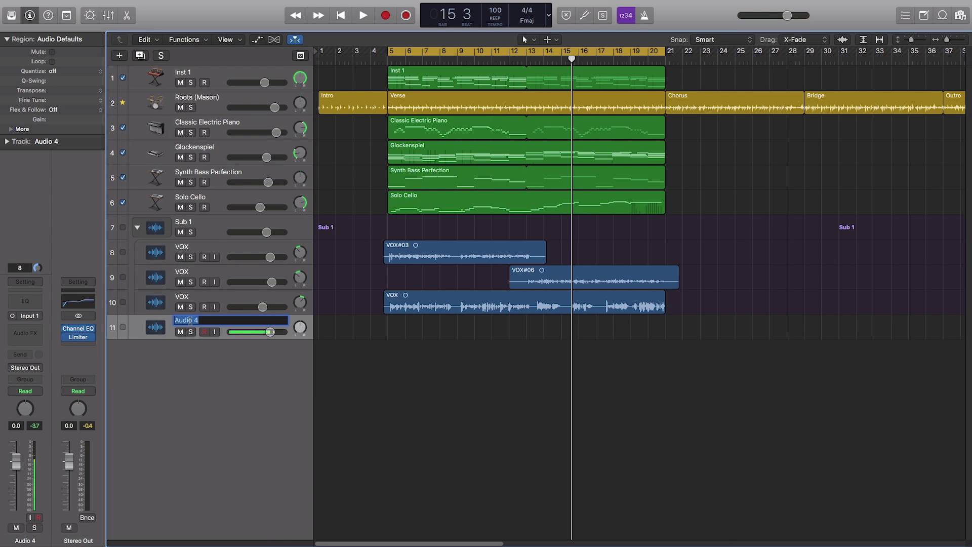
text(New VOX)
click(353, 358)
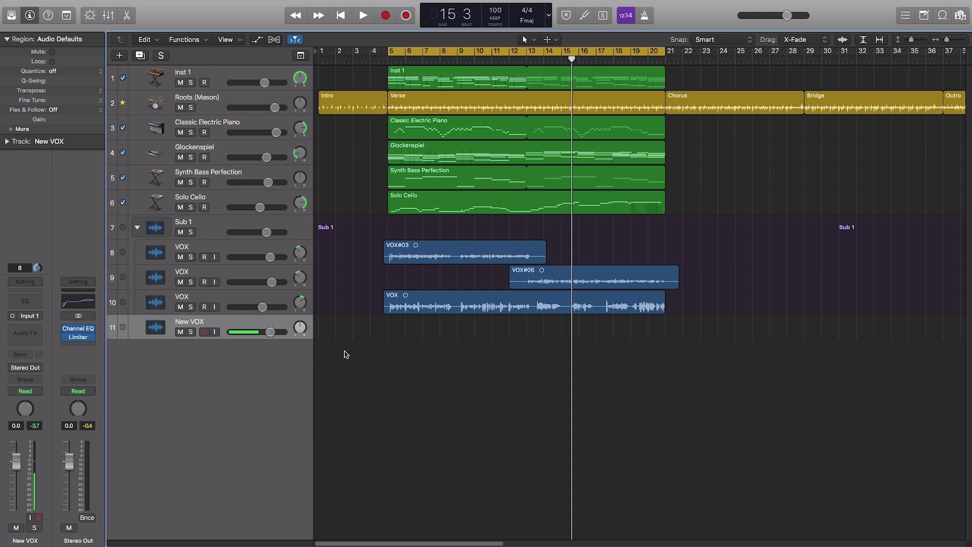
Step: Test New VOX's Input Monitoring and Record Enable buttons, then start recording a take
click(215, 332)
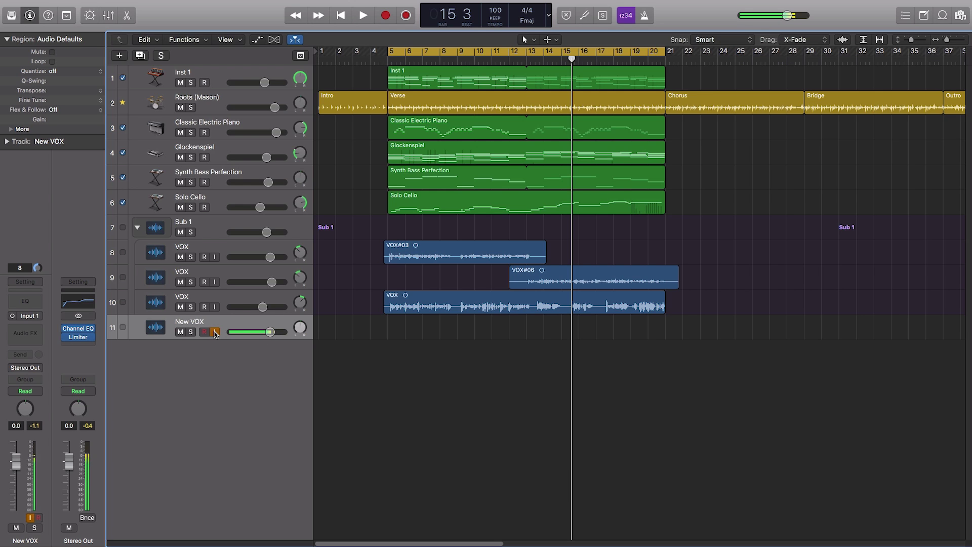
click(216, 332)
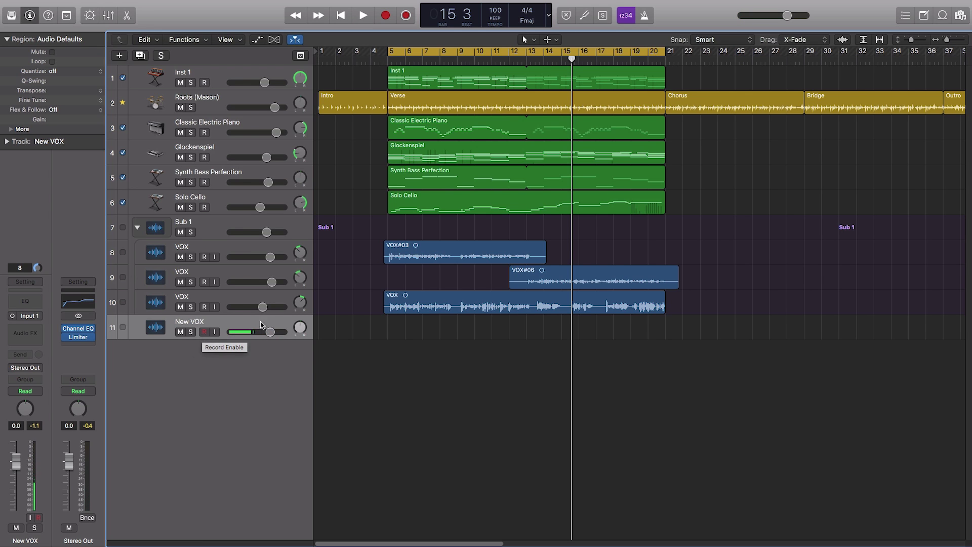
click(205, 332)
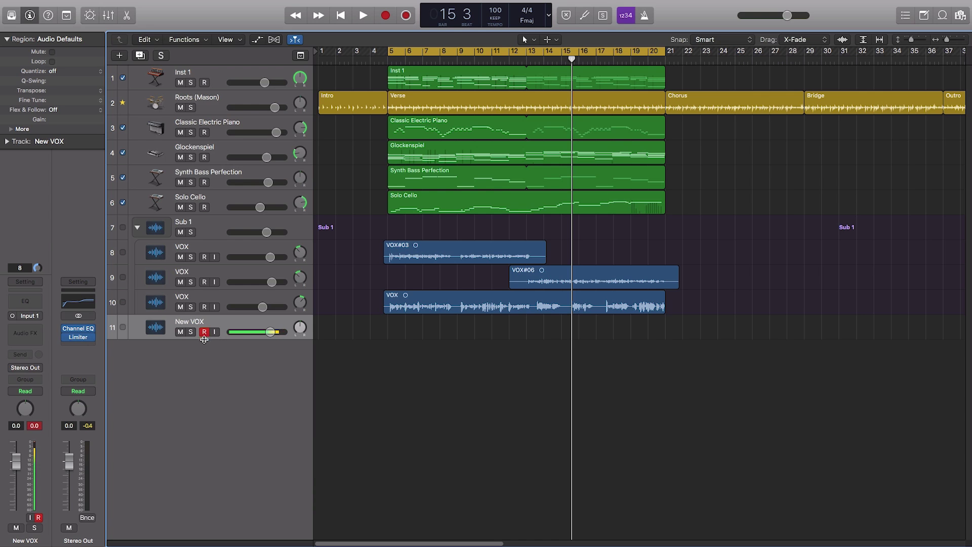
click(205, 332)
click(386, 16)
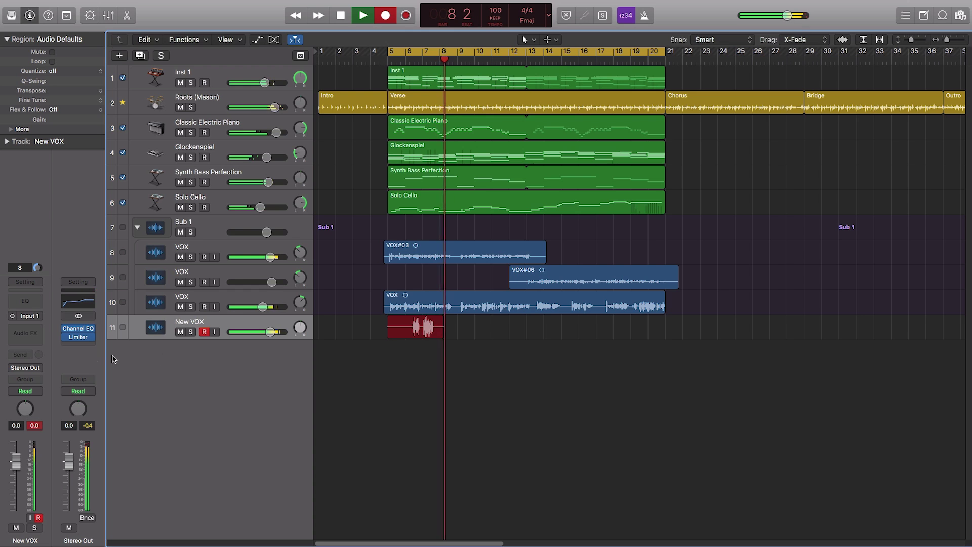
Step: Stop recording to keep New VOX#01, audition it soloed, then re-arm New VOX
key(space)
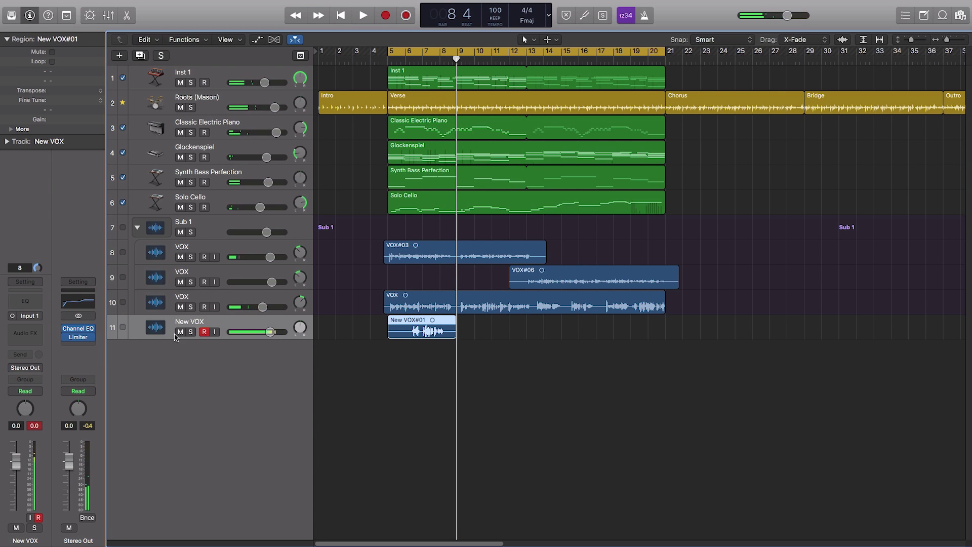
click(190, 331)
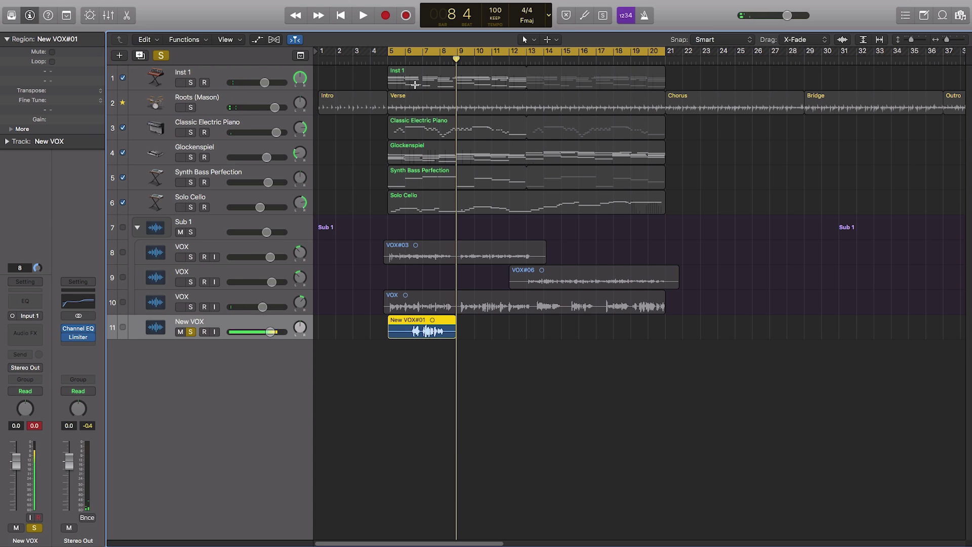
key(shift+space)
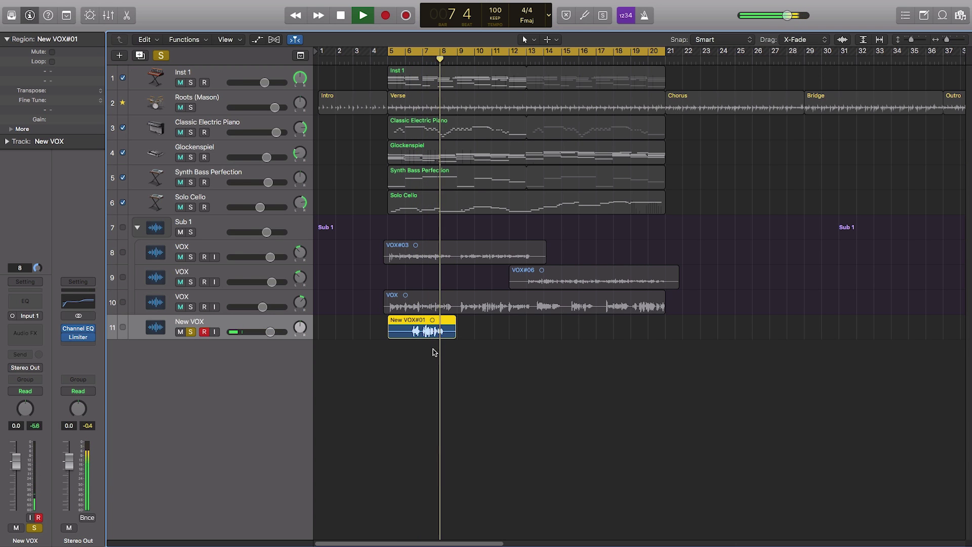
key(space)
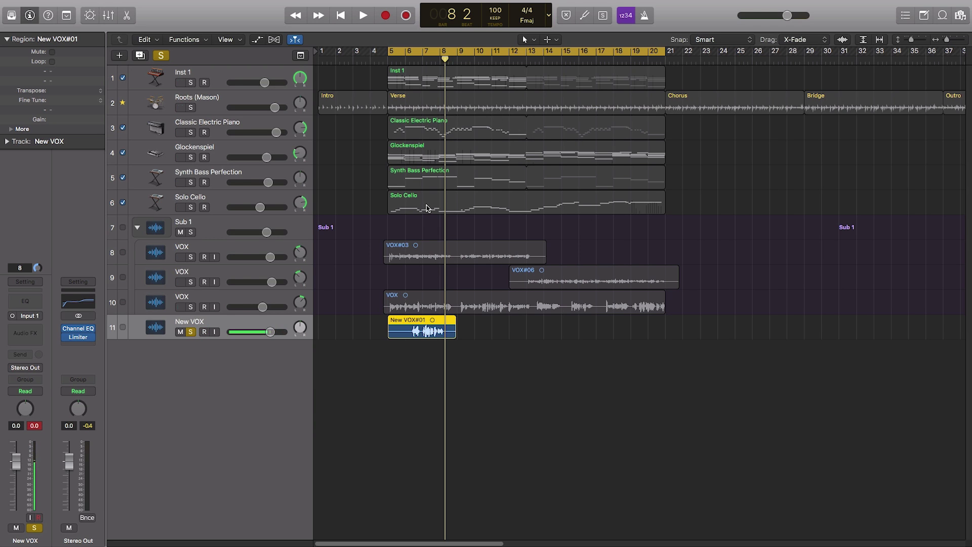
click(396, 324)
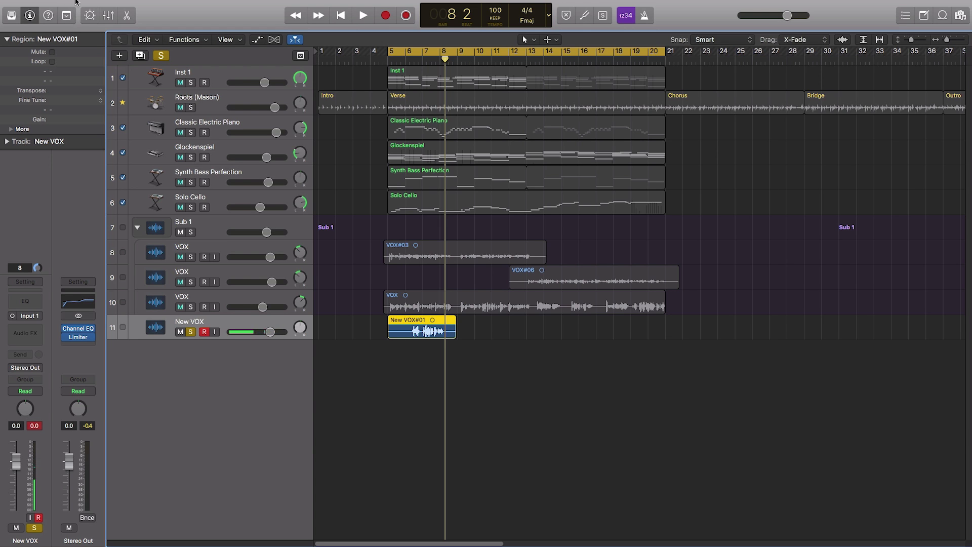
Step: Show the General audio preferences and toggle Low Latency Mode on, then leave it off
click(60, 3)
mouse_move(101, 31)
click(167, 43)
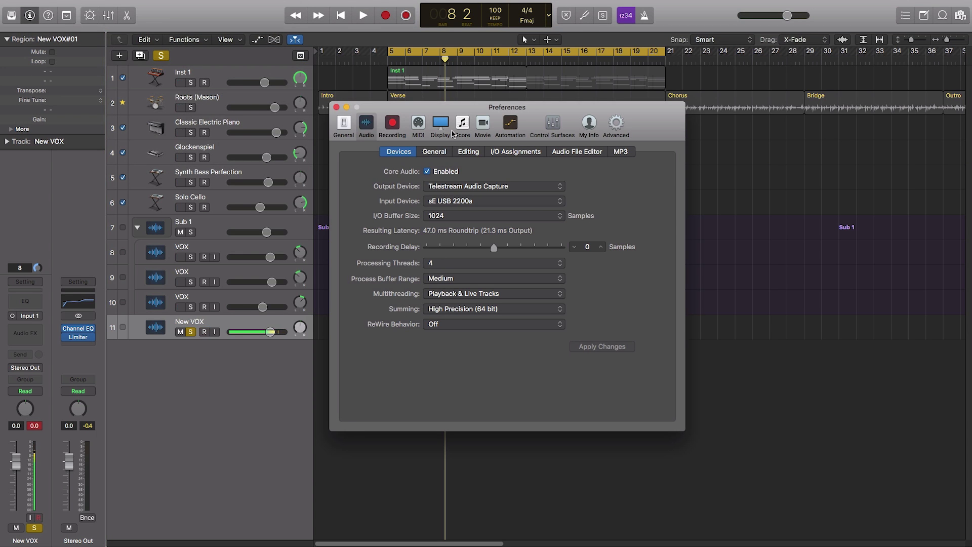
click(436, 153)
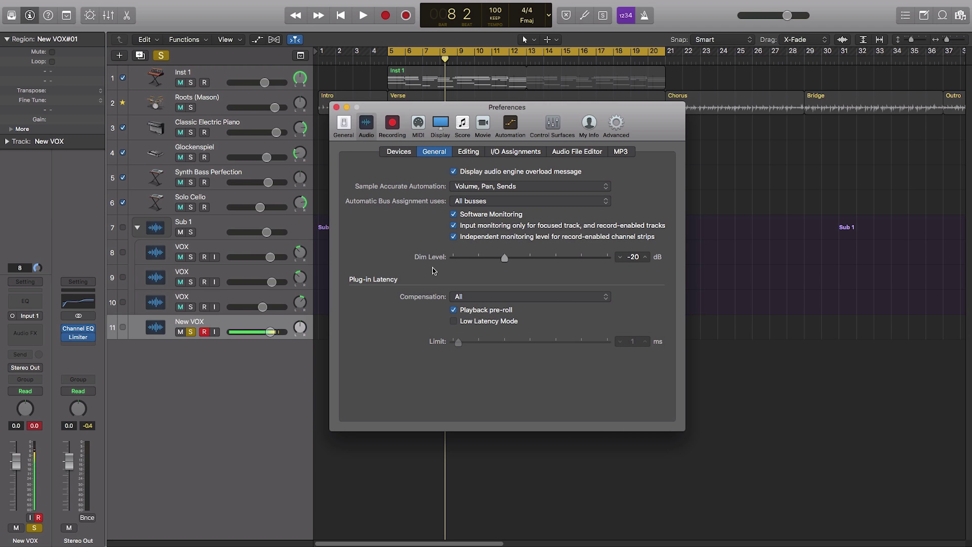
click(453, 323)
click(453, 321)
Step: Add a Low Latency Mode button to the control bar and switch it on
click(337, 107)
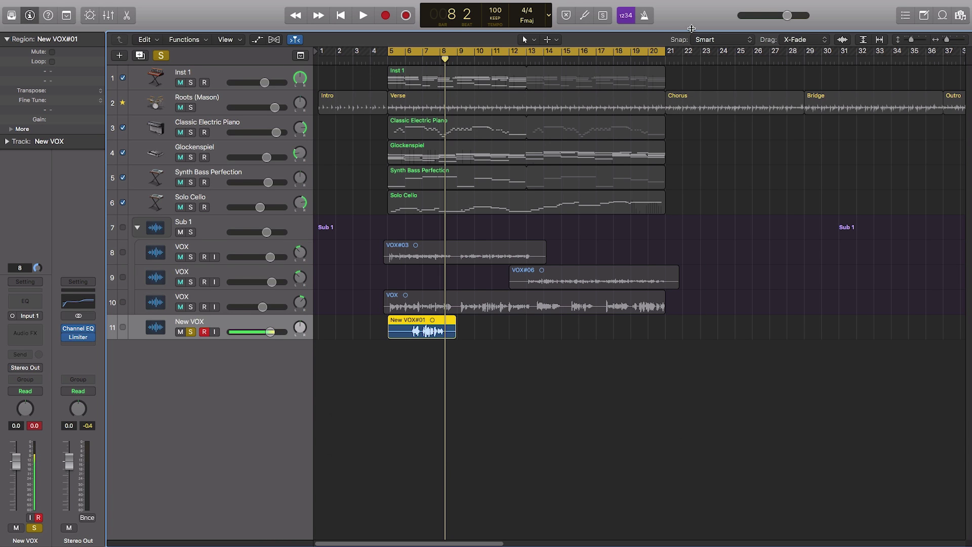
right_click(678, 18)
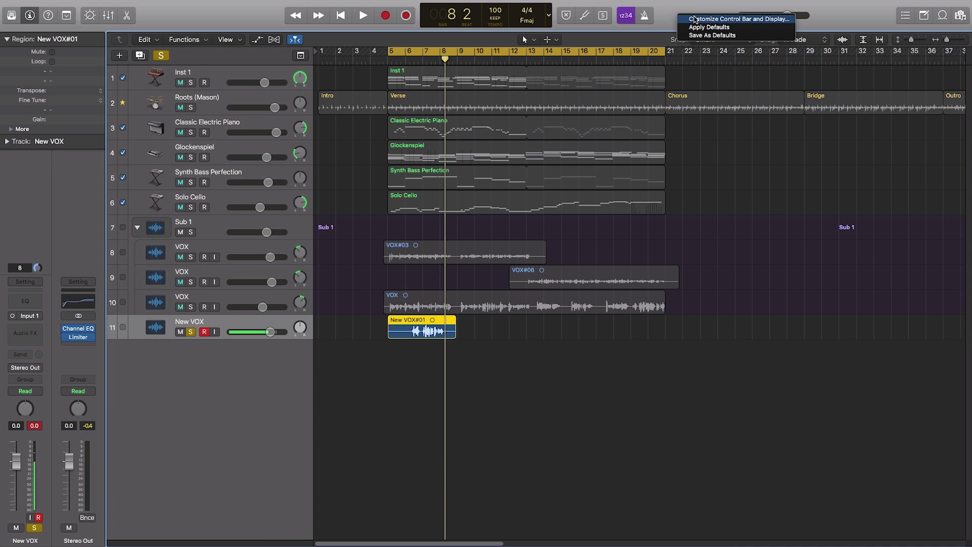
click(696, 19)
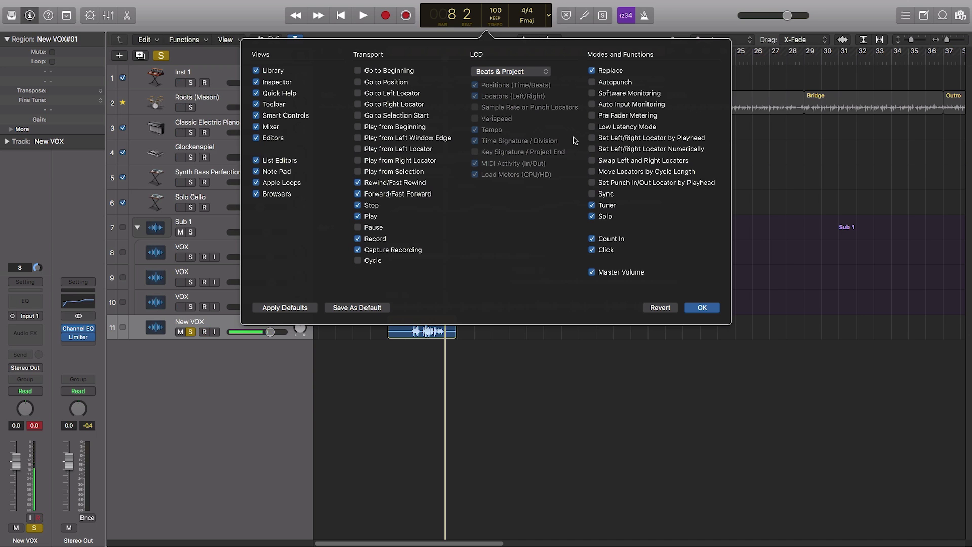
click(592, 127)
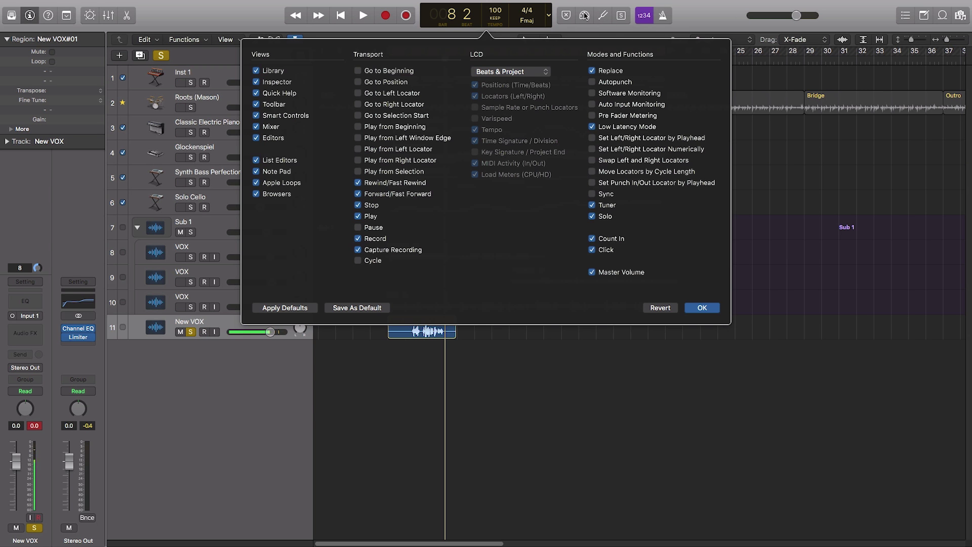
click(703, 308)
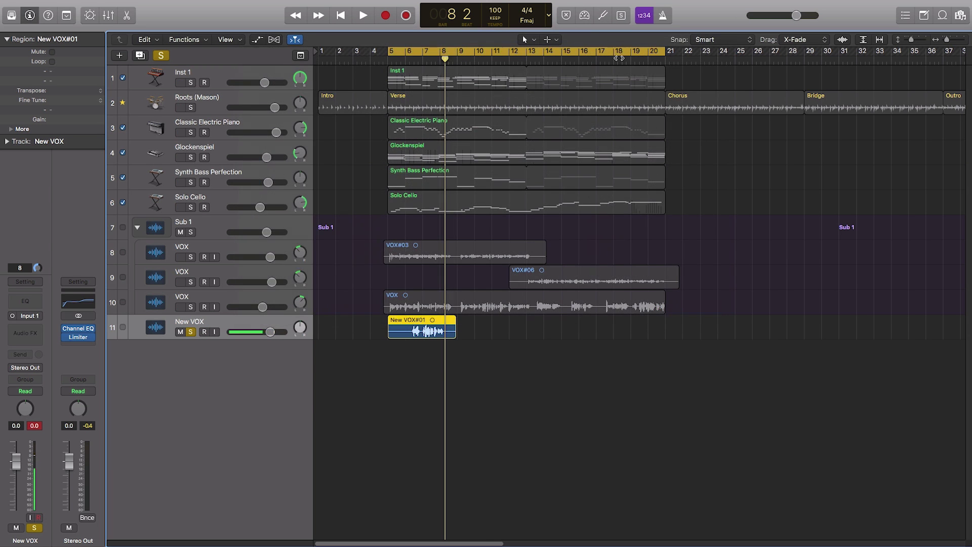
click(584, 16)
Step: In an enlarged Mixer, add a Bus 8 send on New VOX at -4.8 and toggle its power
key(x)
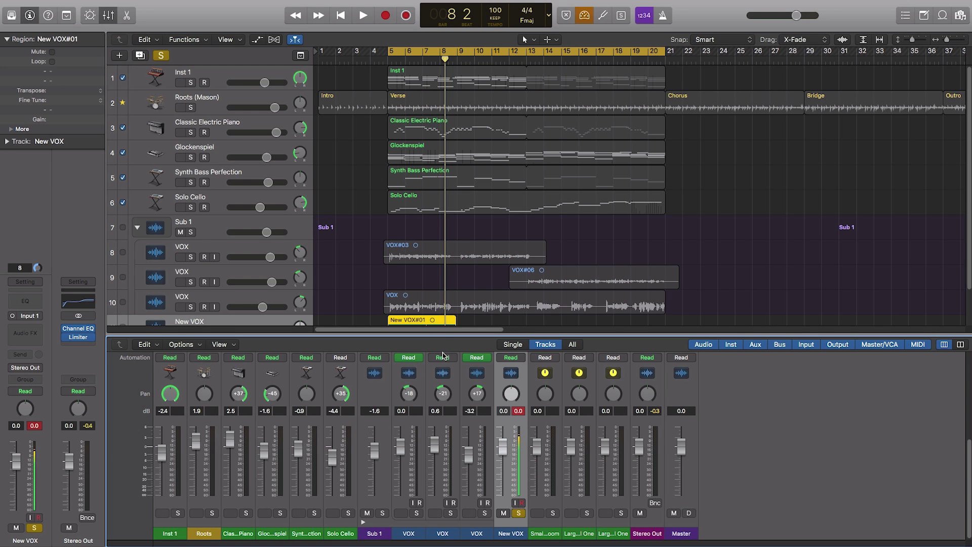
drag(434, 333, 433, 173)
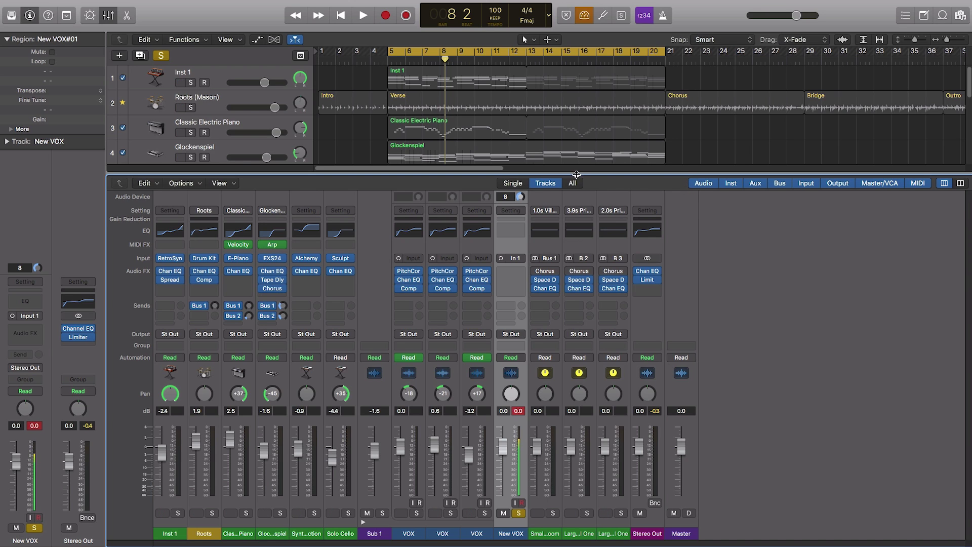
click(509, 305)
mouse_move(514, 365)
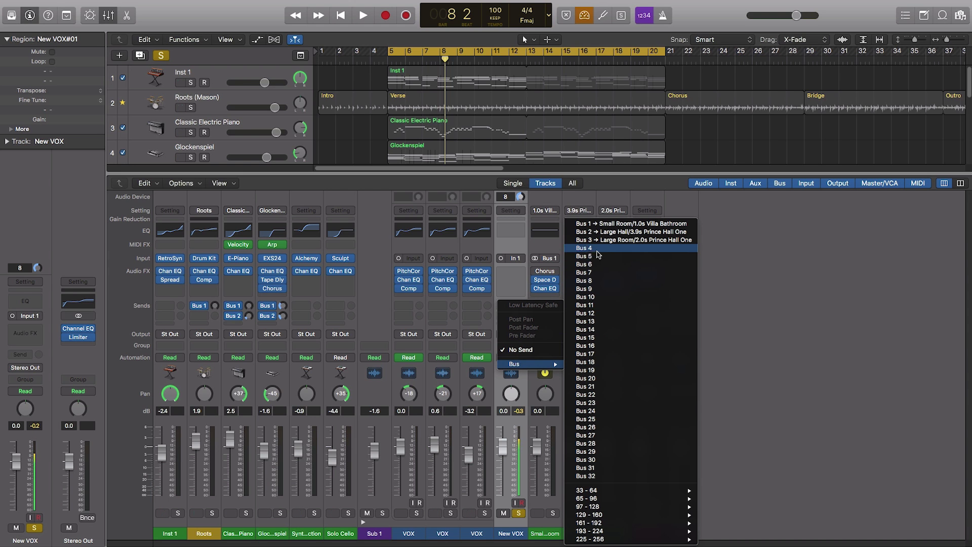
click(604, 281)
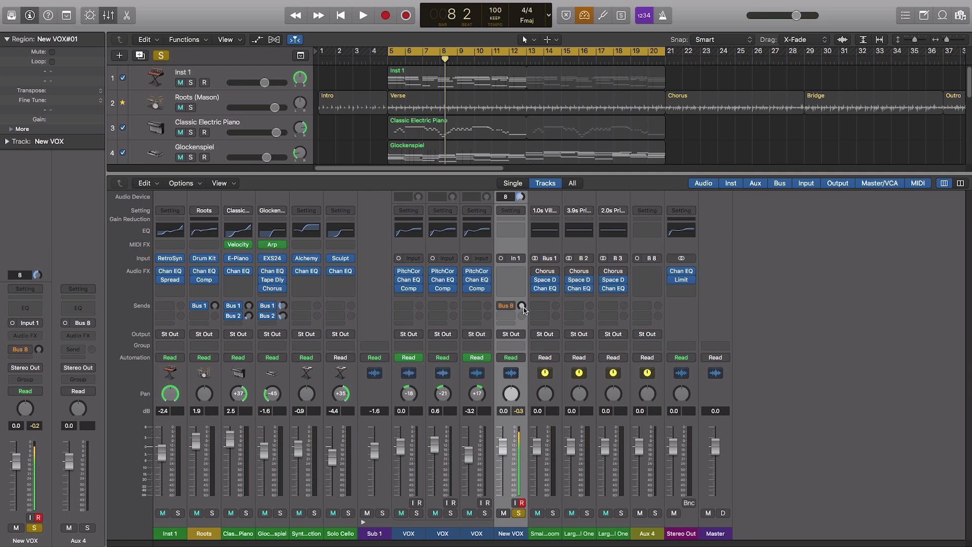
drag(521, 305, 521, 312)
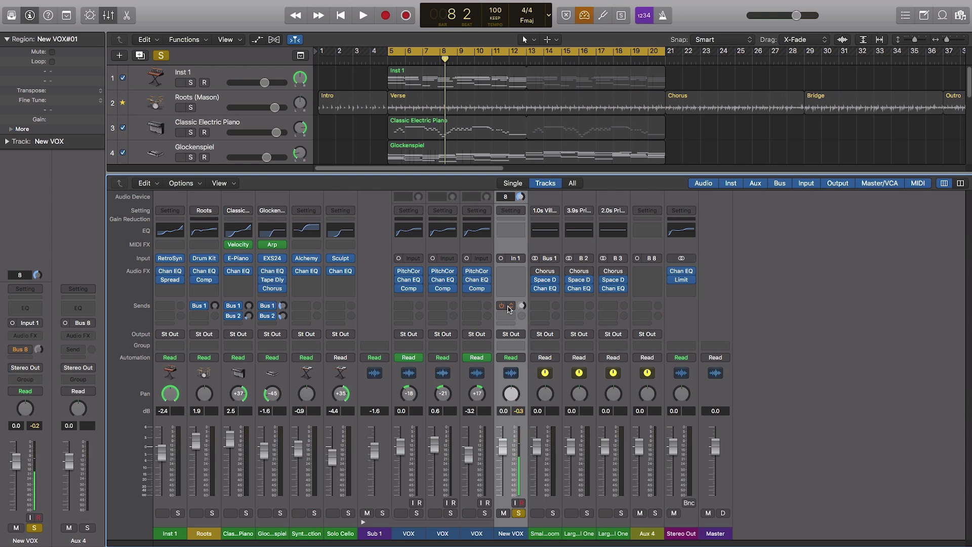
click(502, 306)
click(502, 306)
Step: Set the Bus 8 send to Low Latency Safe, then change it to No Send
click(511, 308)
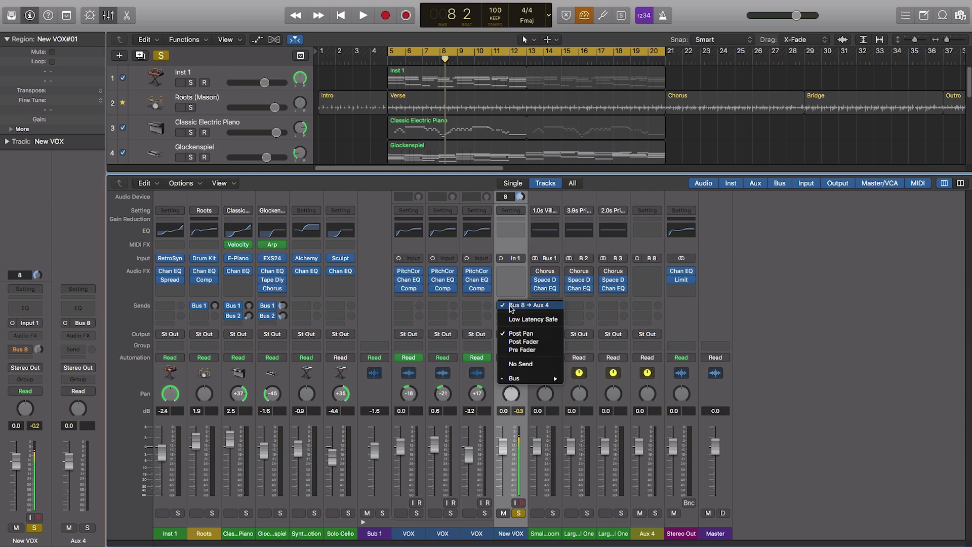
click(518, 278)
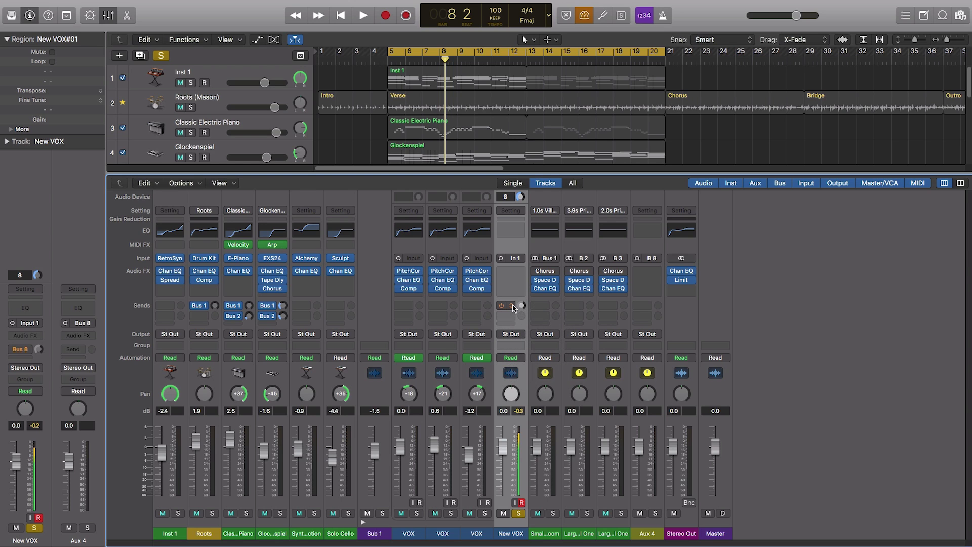
click(517, 307)
click(544, 321)
click(510, 306)
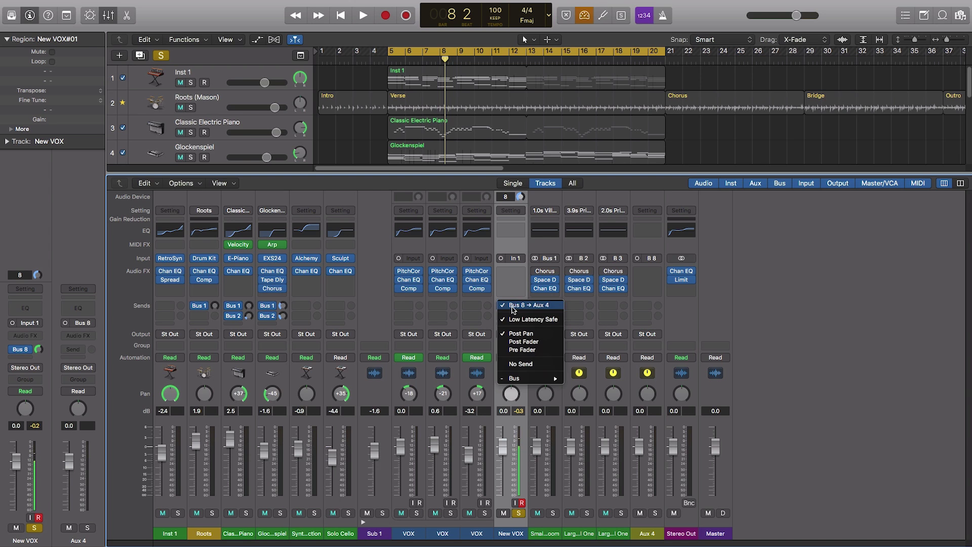
click(520, 364)
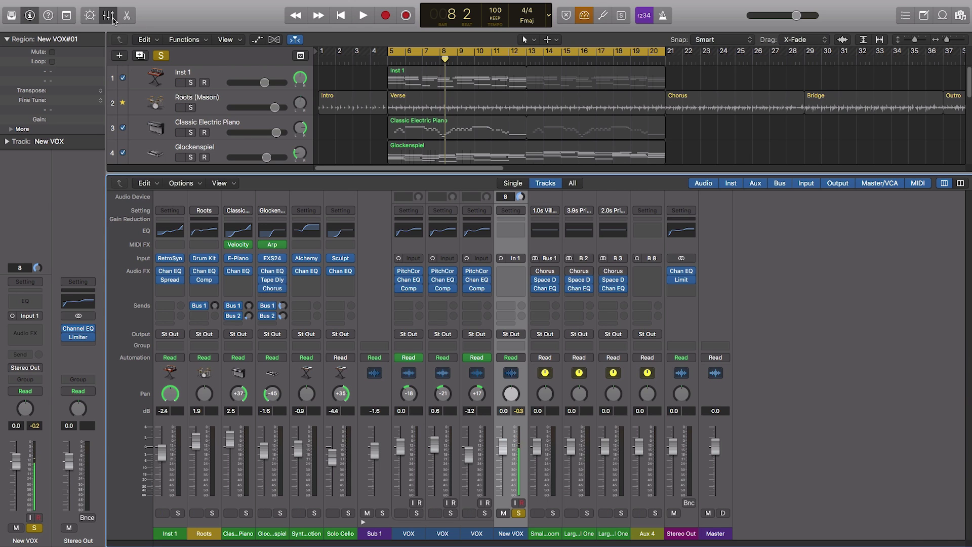
Step: Hide the Mixer, unsolo New VOX, and mute it
key(x)
click(195, 329)
click(180, 331)
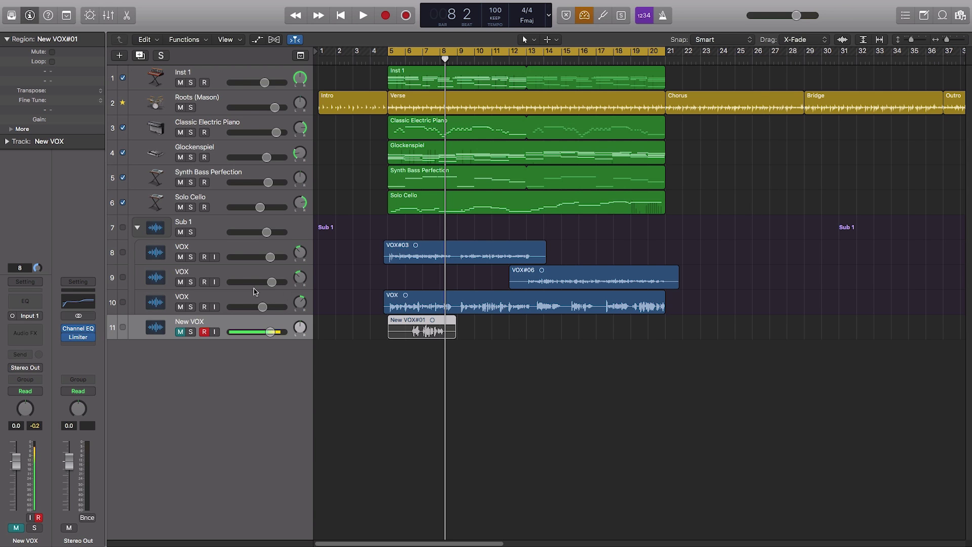
Step: Toggle input monitoring on and off for track 10 VOX, then bring up the Smart Tempo mode list (KEEP)
click(233, 298)
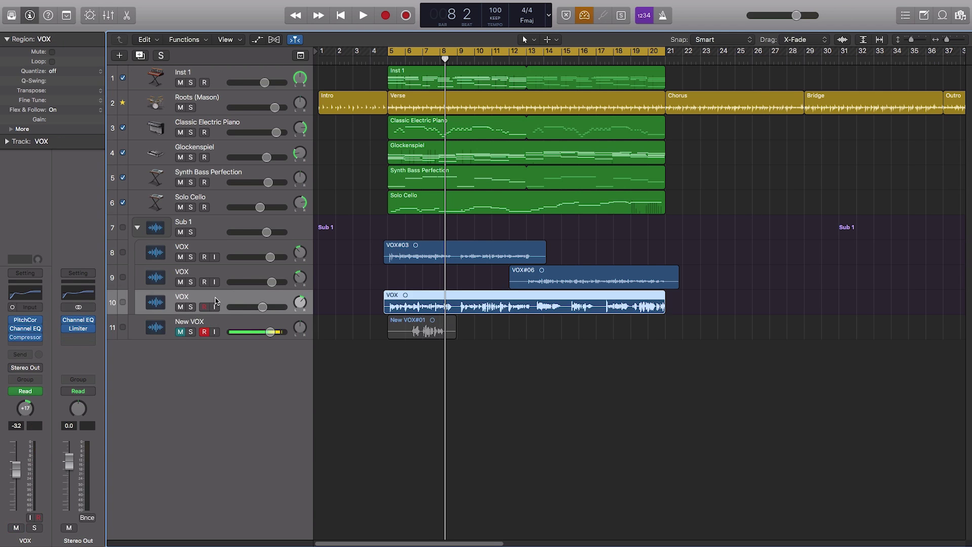
mouse_move(27, 324)
click(37, 330)
click(215, 308)
click(215, 307)
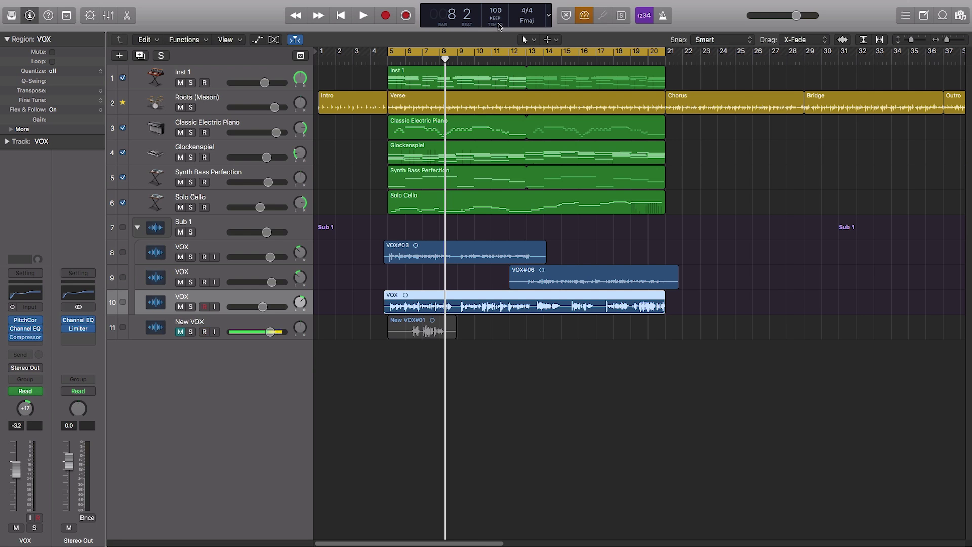
click(496, 17)
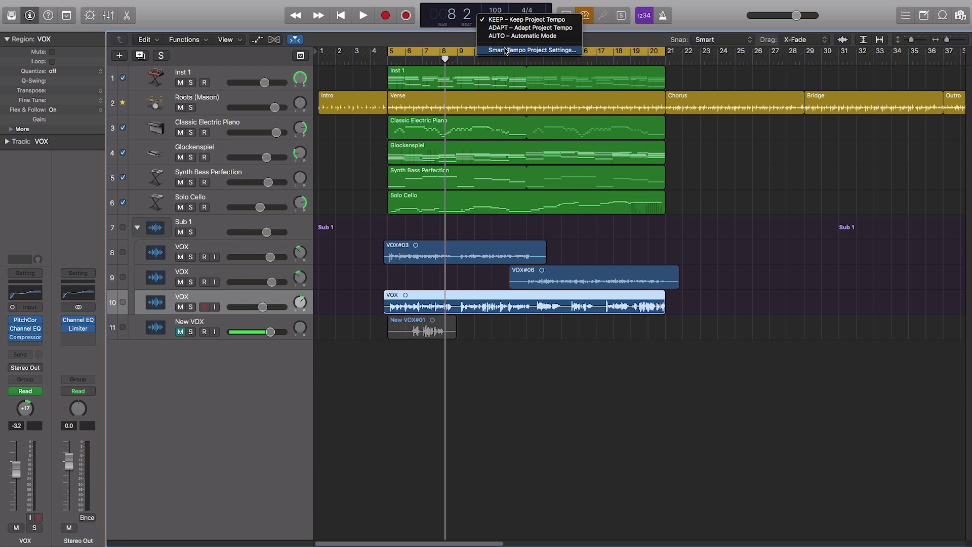
Step: Open Smart Tempo Project Settings and leave the project tempo mode at Keep Project Tempo
click(497, 20)
click(497, 23)
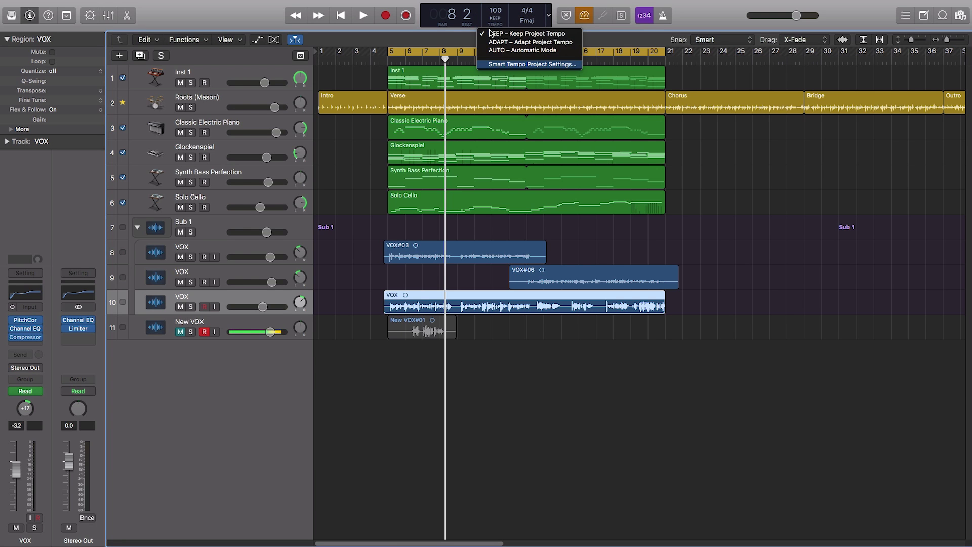
click(533, 64)
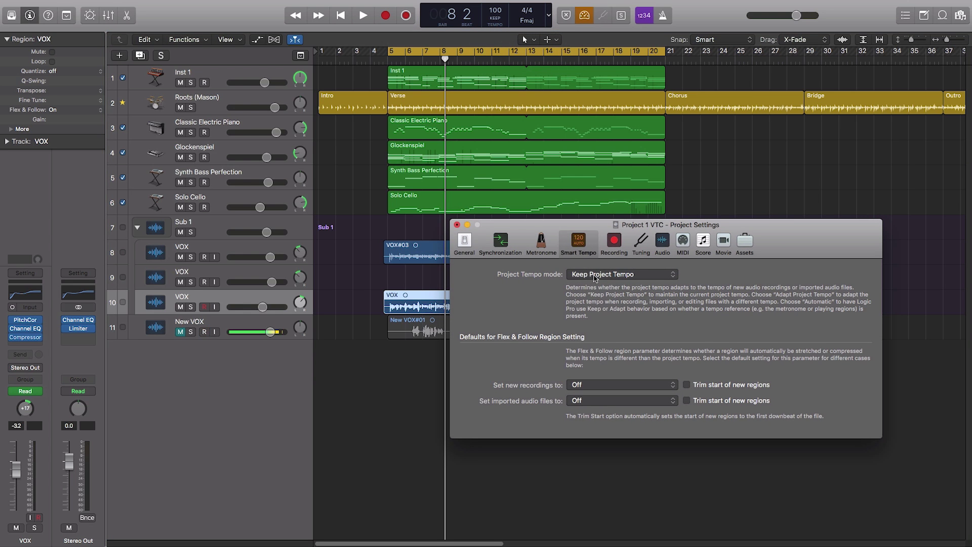
click(592, 278)
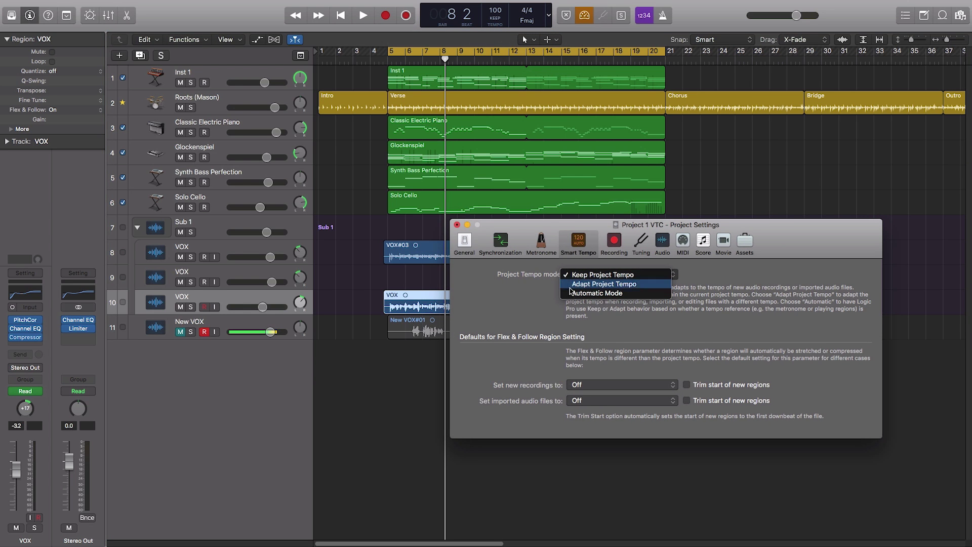
click(507, 313)
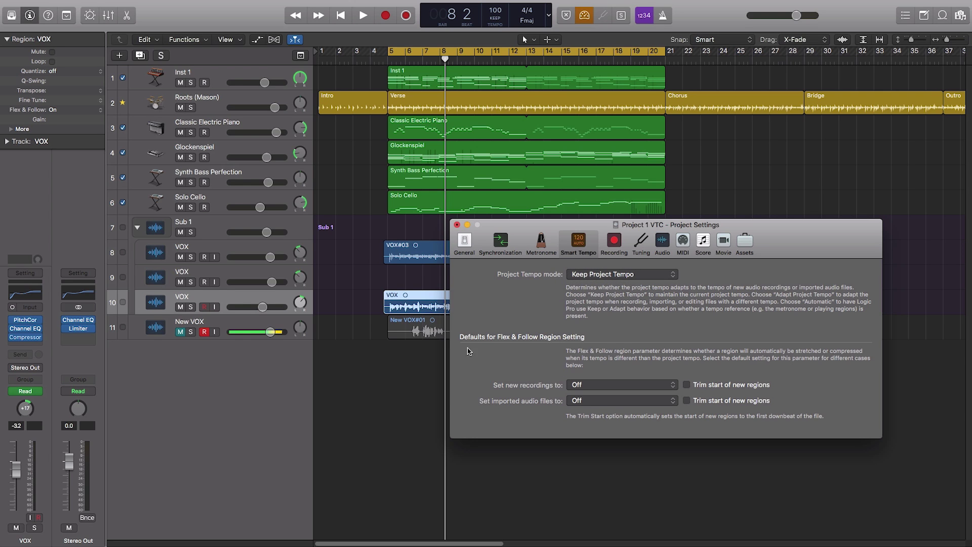
Step: Leave Flex & Follow Off for new recordings and imported audio, then close the settings window
click(589, 386)
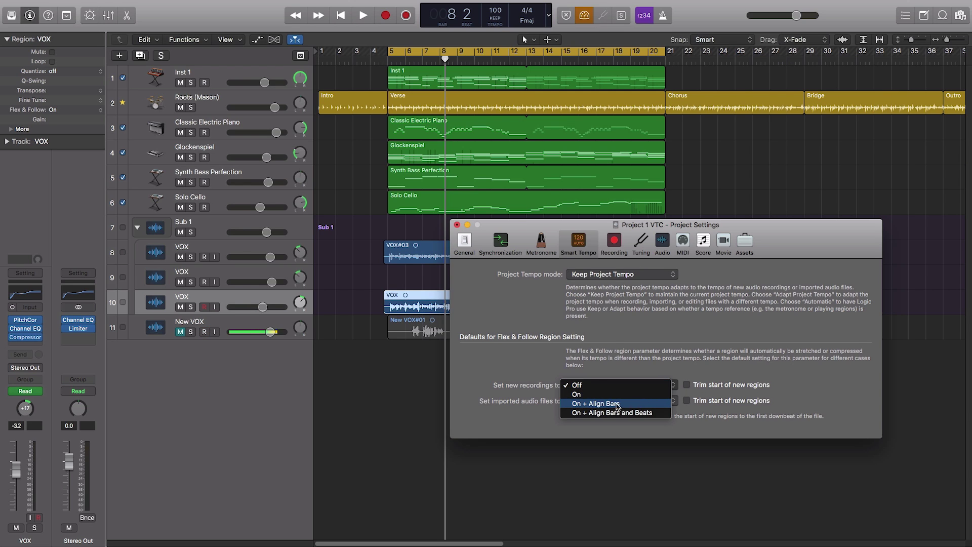
click(545, 375)
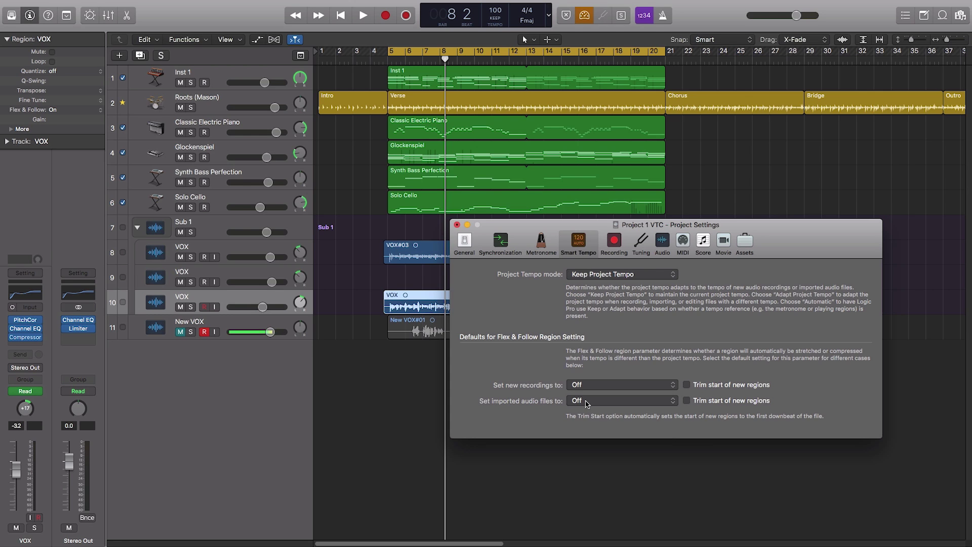
click(587, 403)
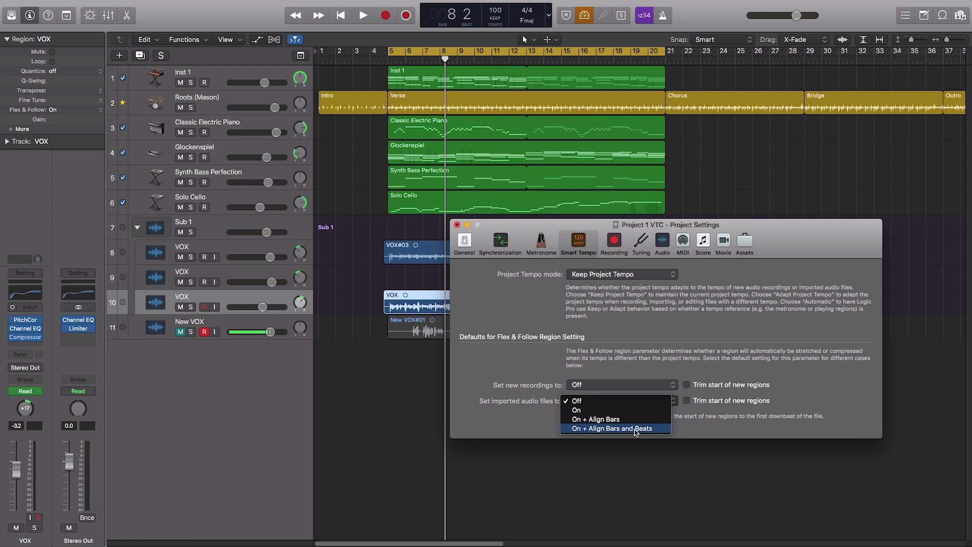
click(547, 373)
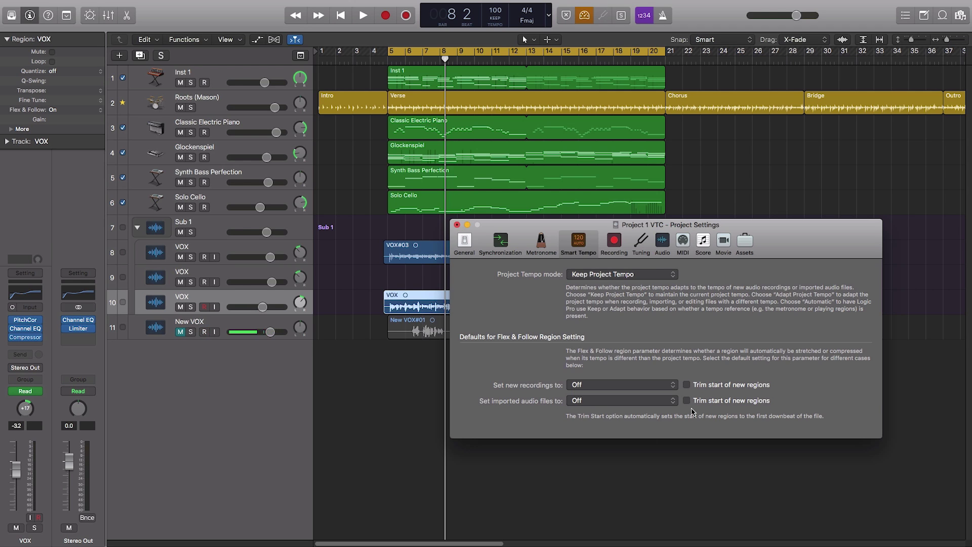
click(481, 227)
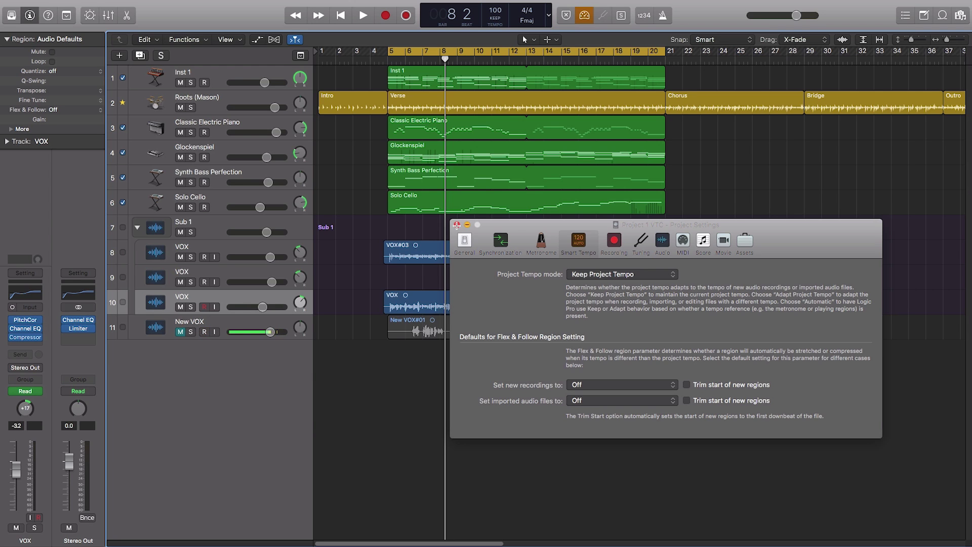
click(457, 225)
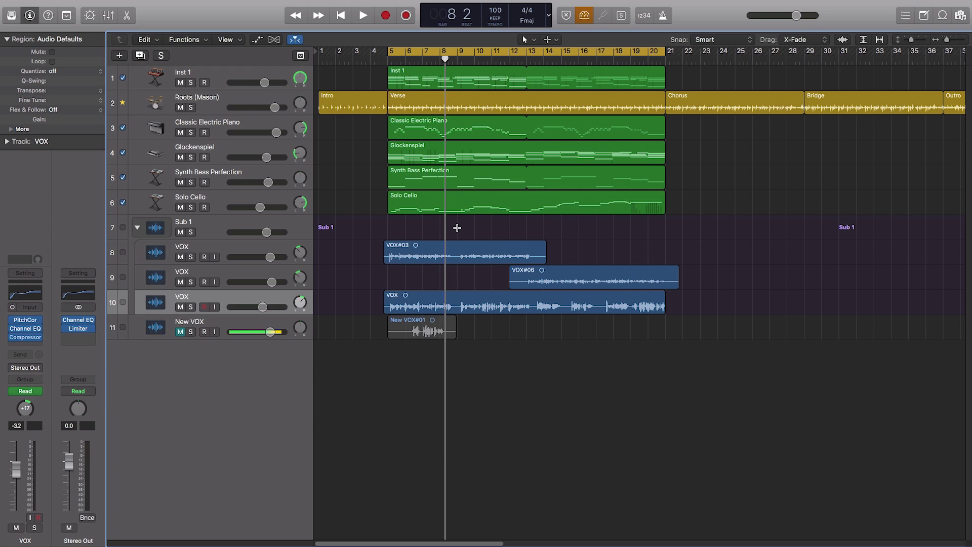